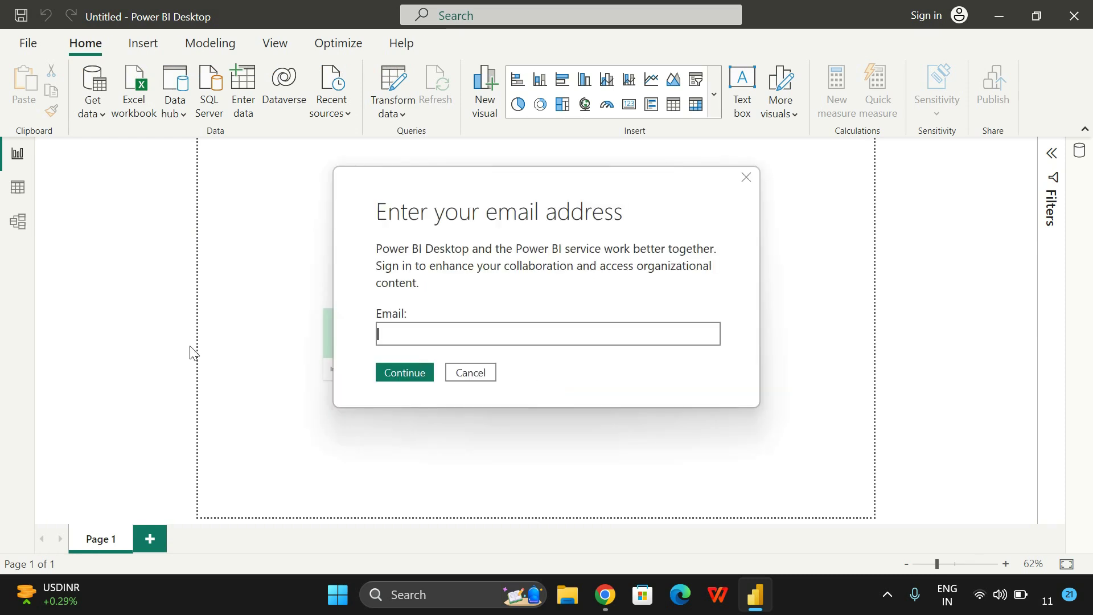
# - Dismiss the email sign-in prompt without signing in
pyautogui.click(471, 373)
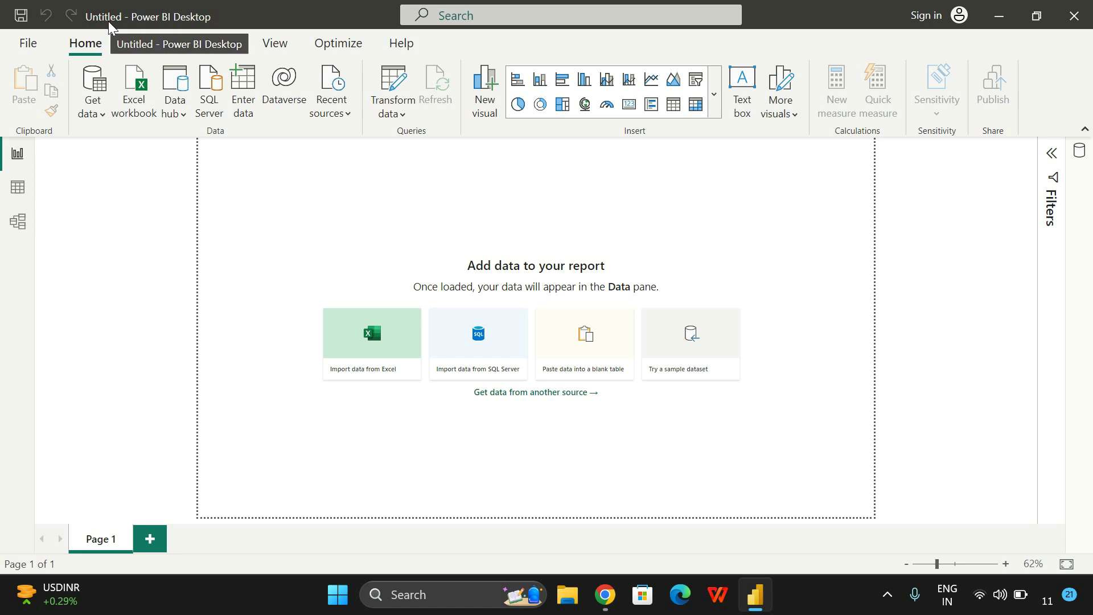
pyautogui.click(39, 42)
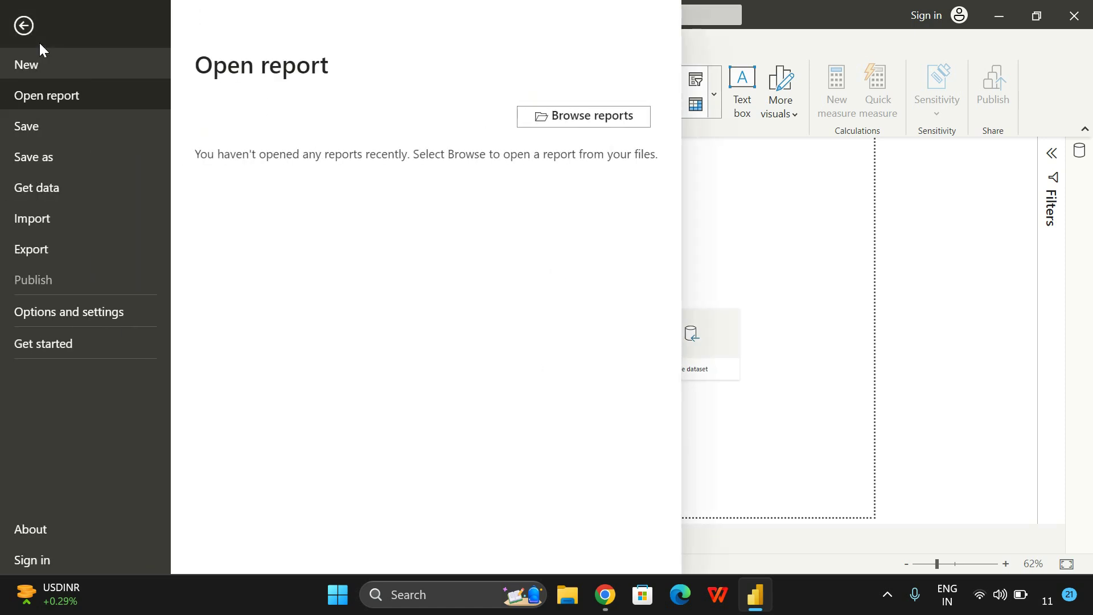
pyautogui.click(38, 126)
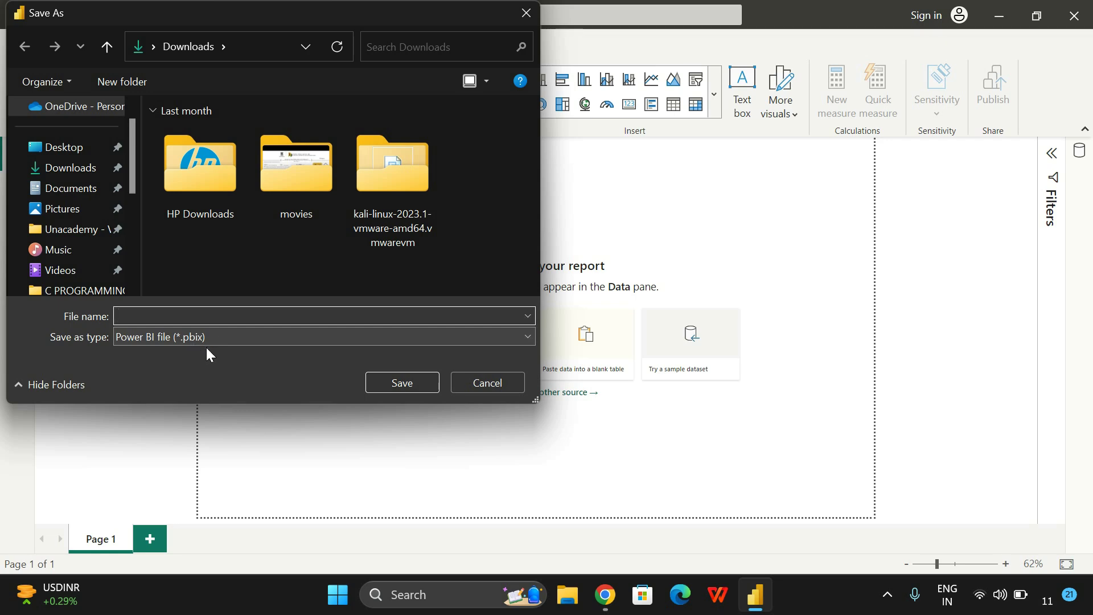
pyautogui.click(483, 378)
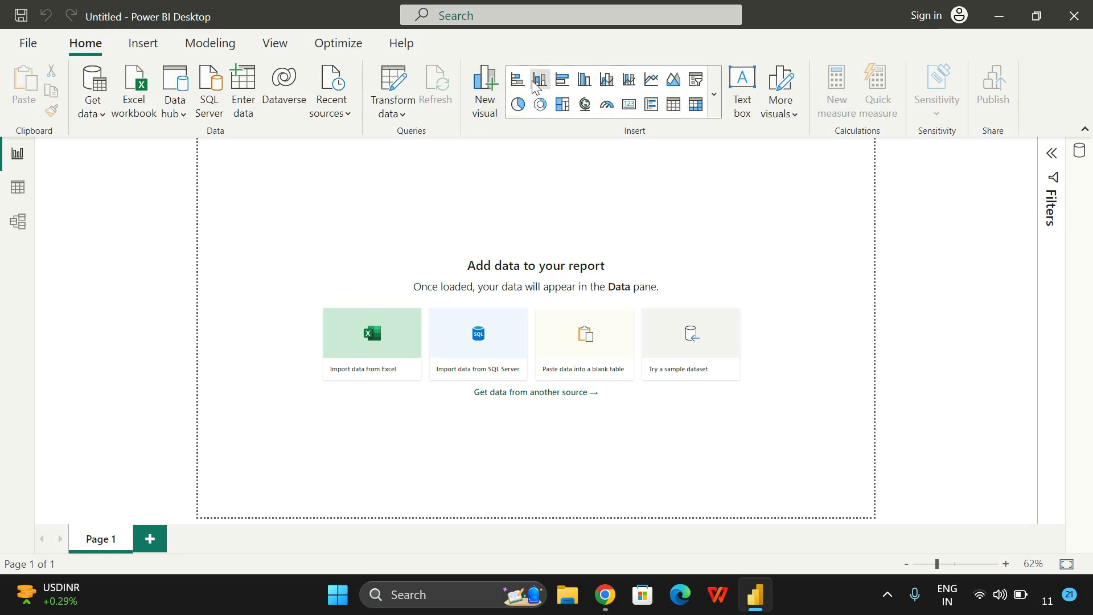
# - Look through the full gallery of available visuals and the list of common data sources
pyautogui.click(715, 92)
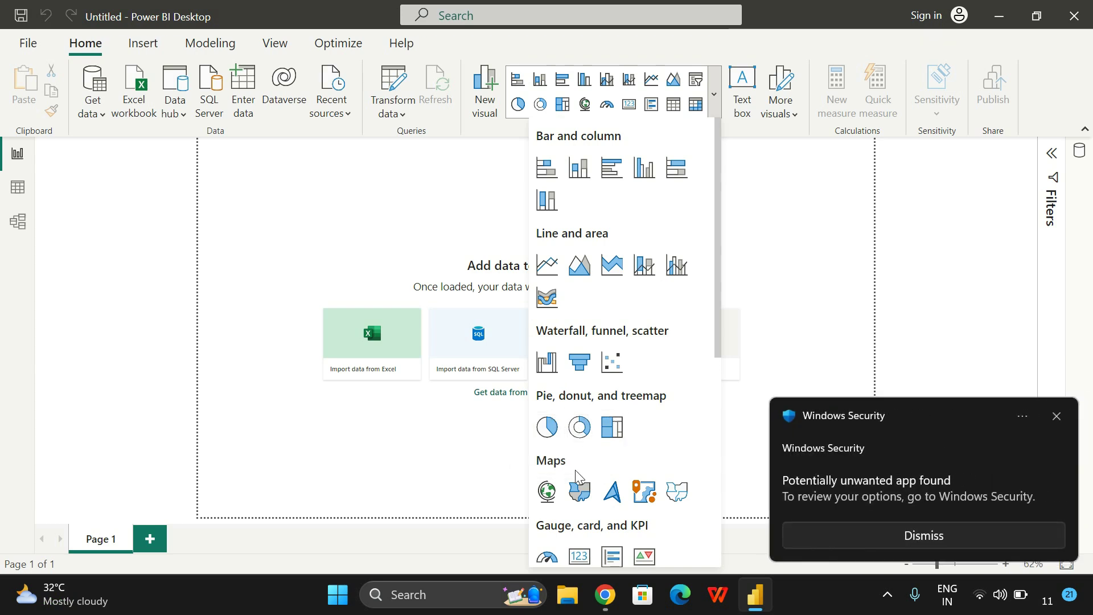
pyautogui.click(1056, 420)
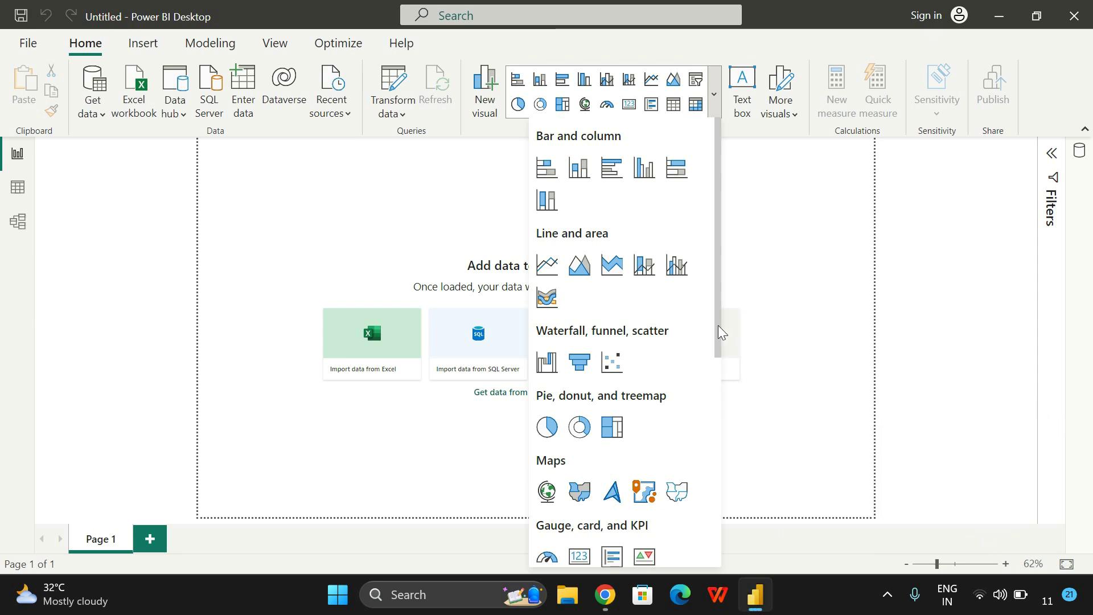
pyautogui.moveTo(718, 328); pyautogui.dragTo(715, 559)
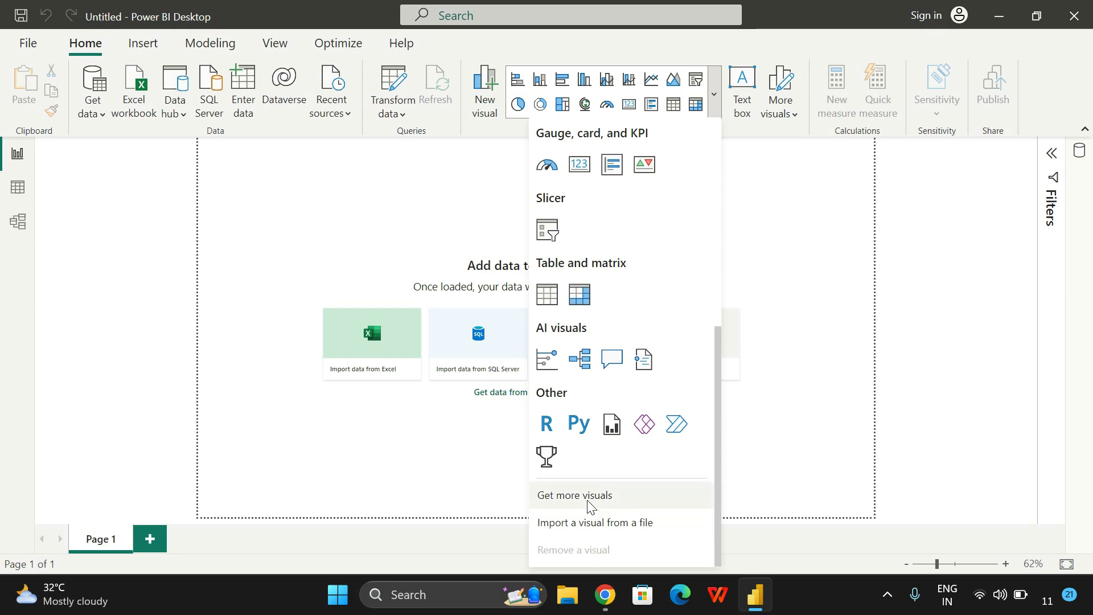
pyautogui.click(776, 395)
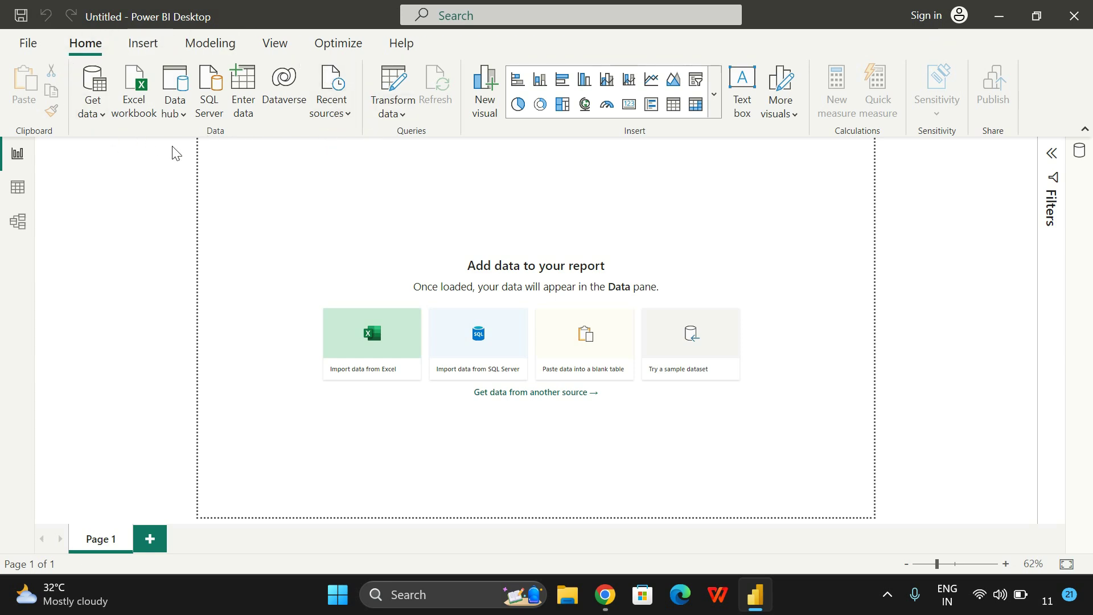
pyautogui.click(97, 117)
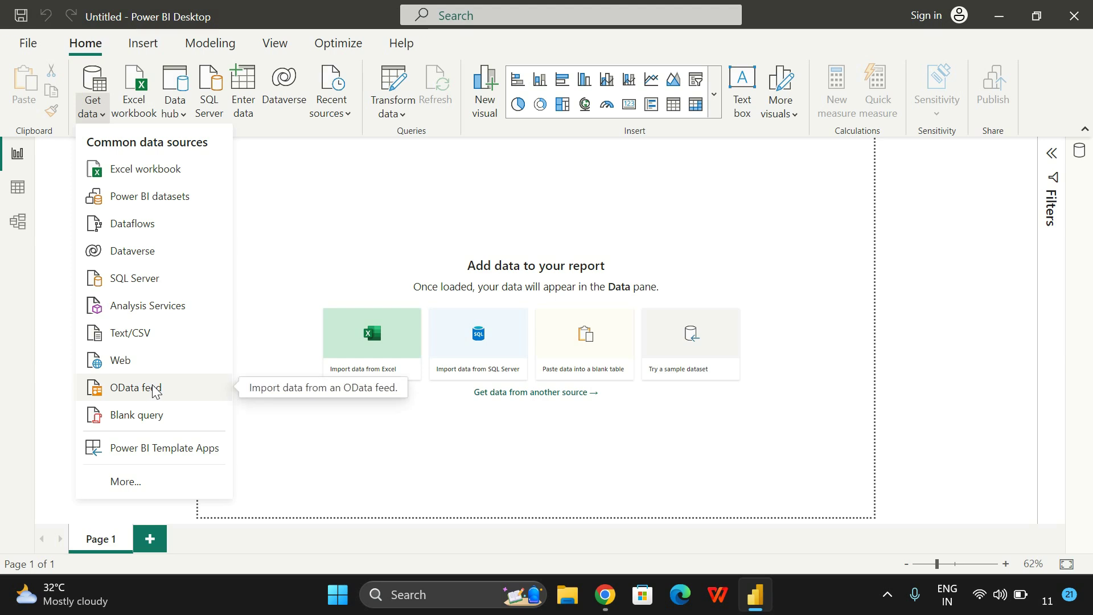
pyautogui.click(278, 401)
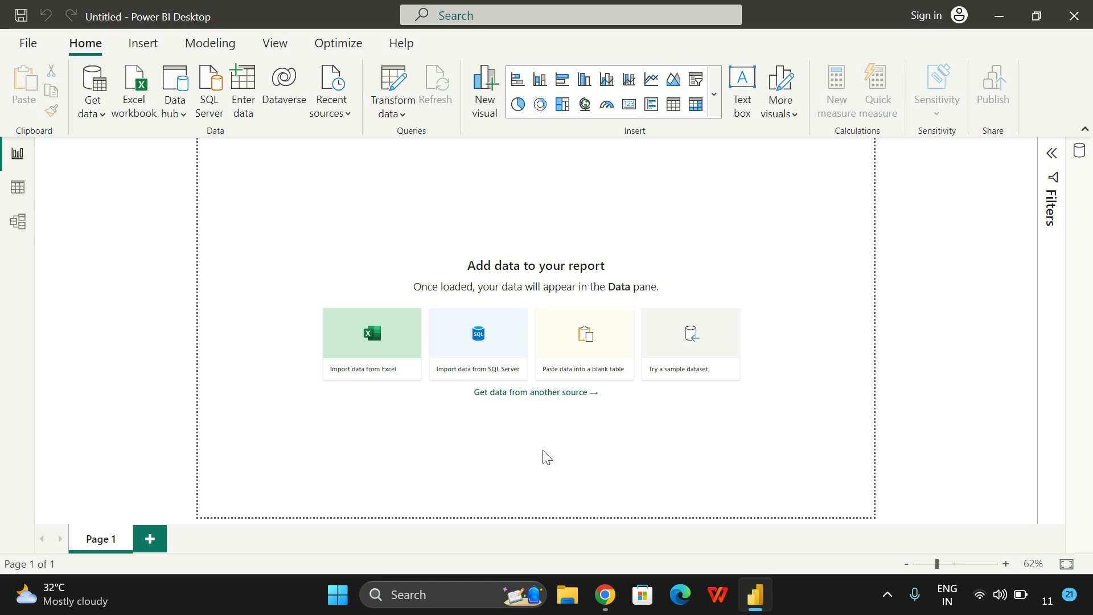
# - Switch to Chrome and open Kaggle's Datasets page
pyautogui.click(607, 594)
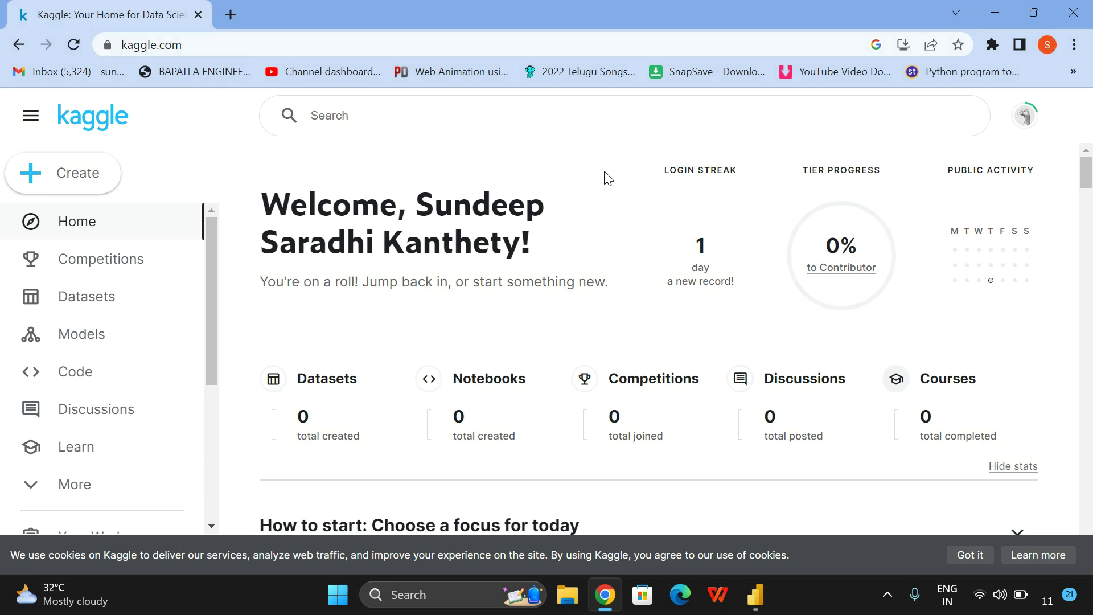
pyautogui.moveTo(1090, 180)
pyautogui.mouseDown()
pyautogui.moveTo(1091, 219)
pyautogui.moveTo(1090, 166)
pyautogui.mouseUp()
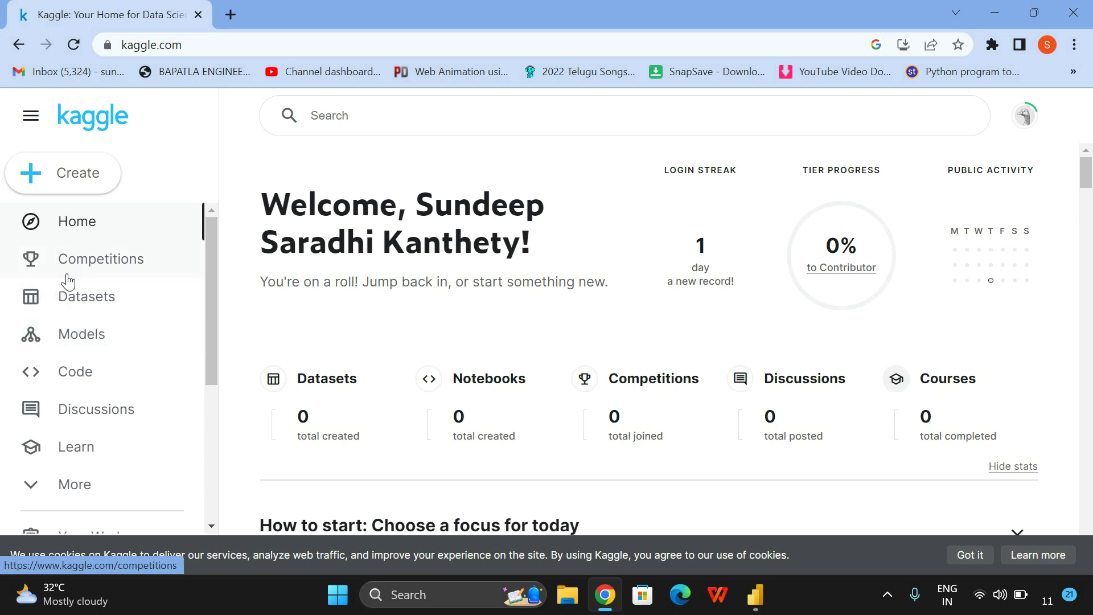
pyautogui.click(81, 308)
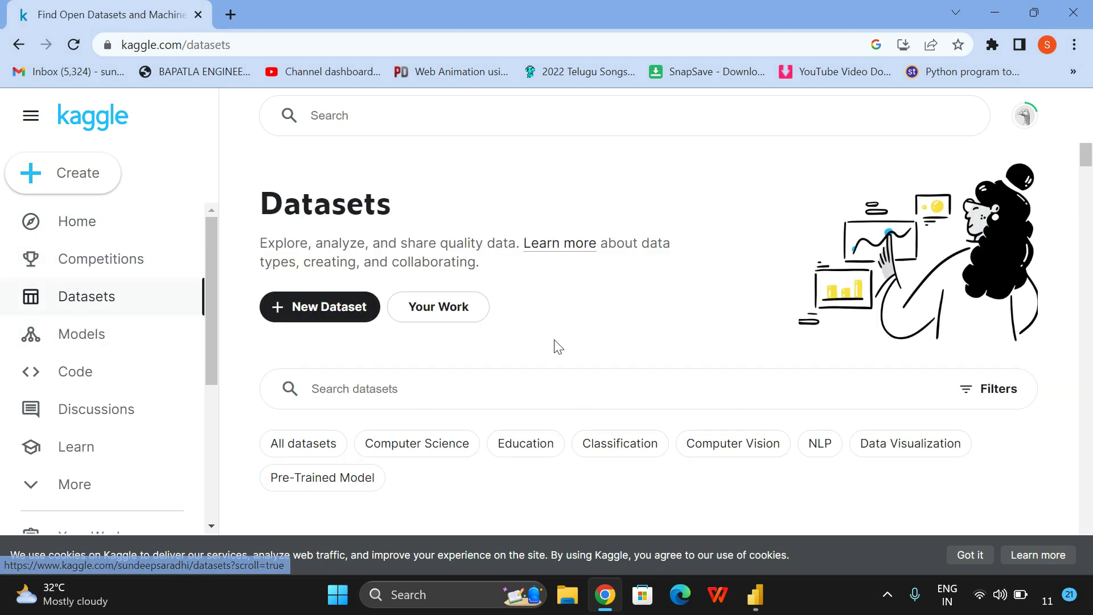
# - Look through the trending and category sections of the Datasets page for suitable data
pyautogui.scroll(-2, 558, 346)
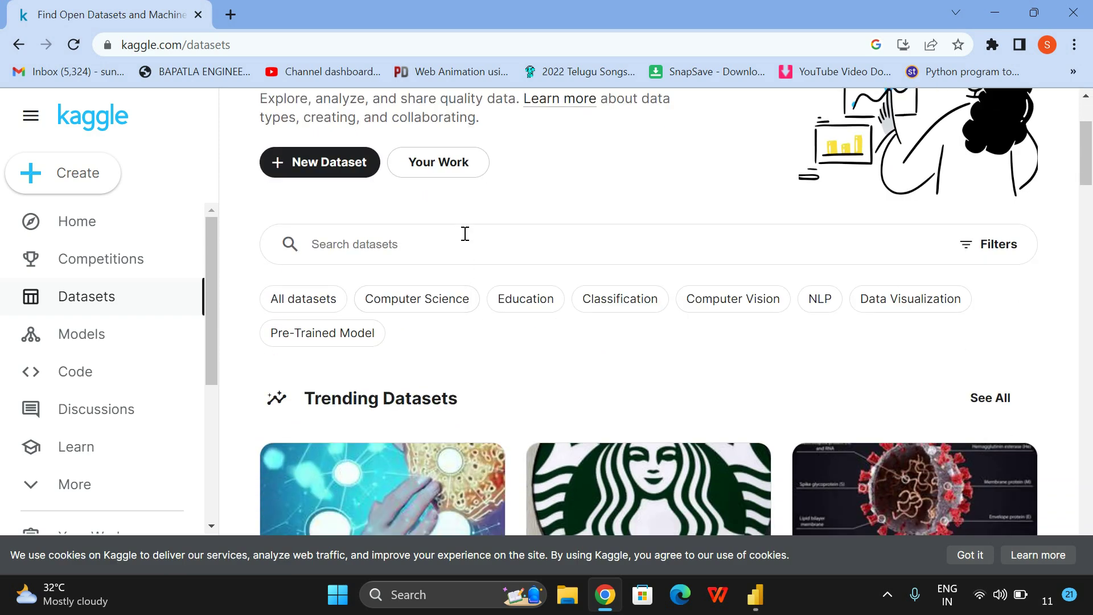
pyautogui.click(465, 234)
pyautogui.click(537, 217)
pyautogui.scroll(-2, 543, 392)
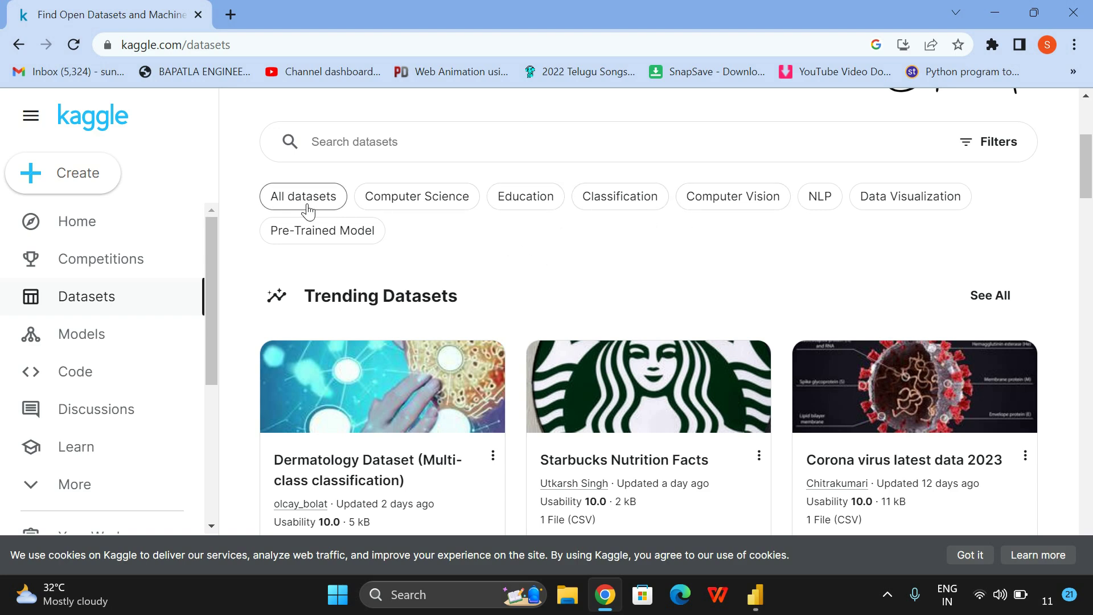
pyautogui.scroll(-2, 578, 293)
pyautogui.scroll(1, 578, 292)
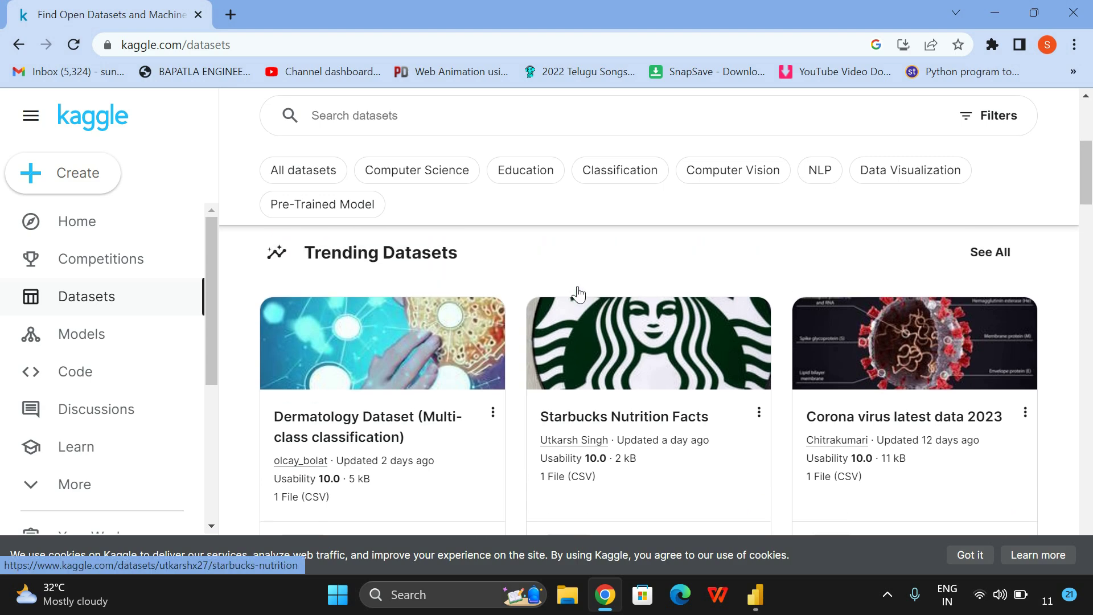
pyautogui.scroll(-1, 578, 292)
pyautogui.scroll(-4, 579, 293)
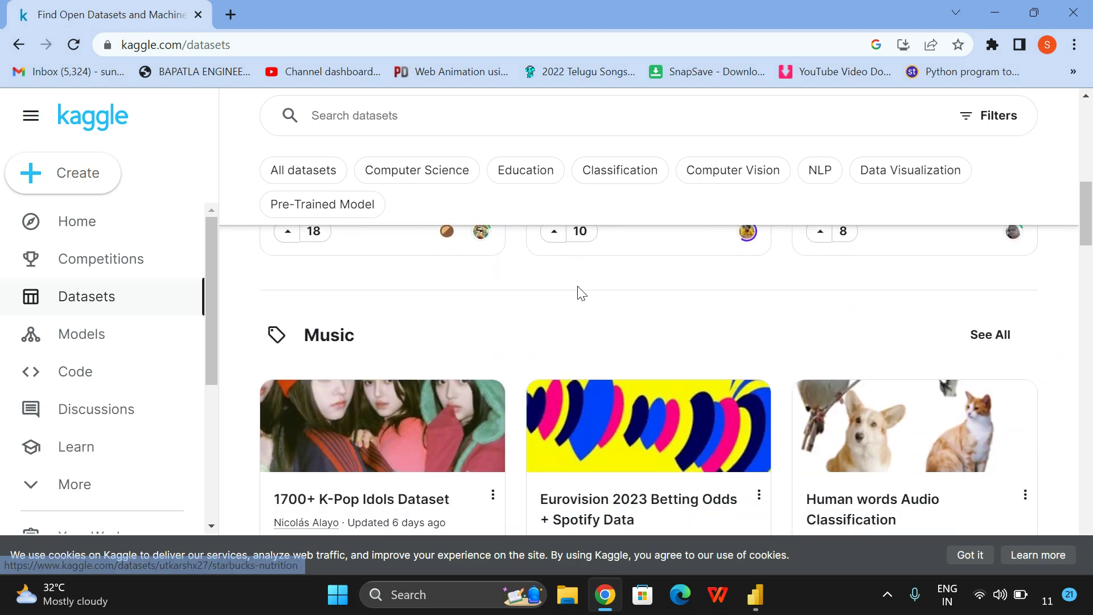
pyautogui.scroll(-6, 578, 292)
pyautogui.scroll(-1, 578, 293)
pyautogui.scroll(-8, 614, 378)
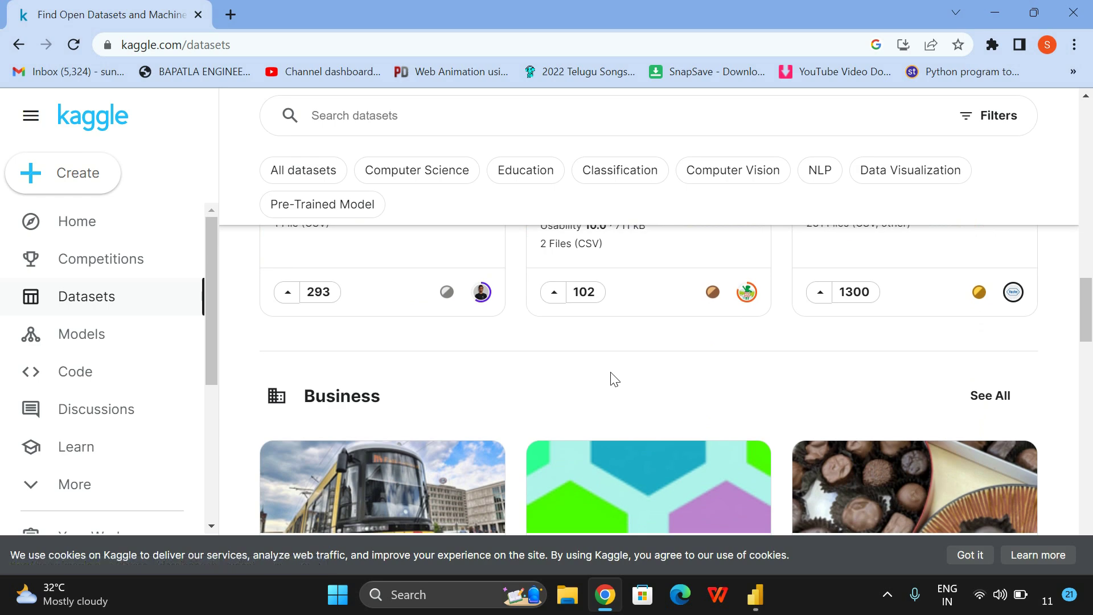
pyautogui.scroll(-5, 614, 378)
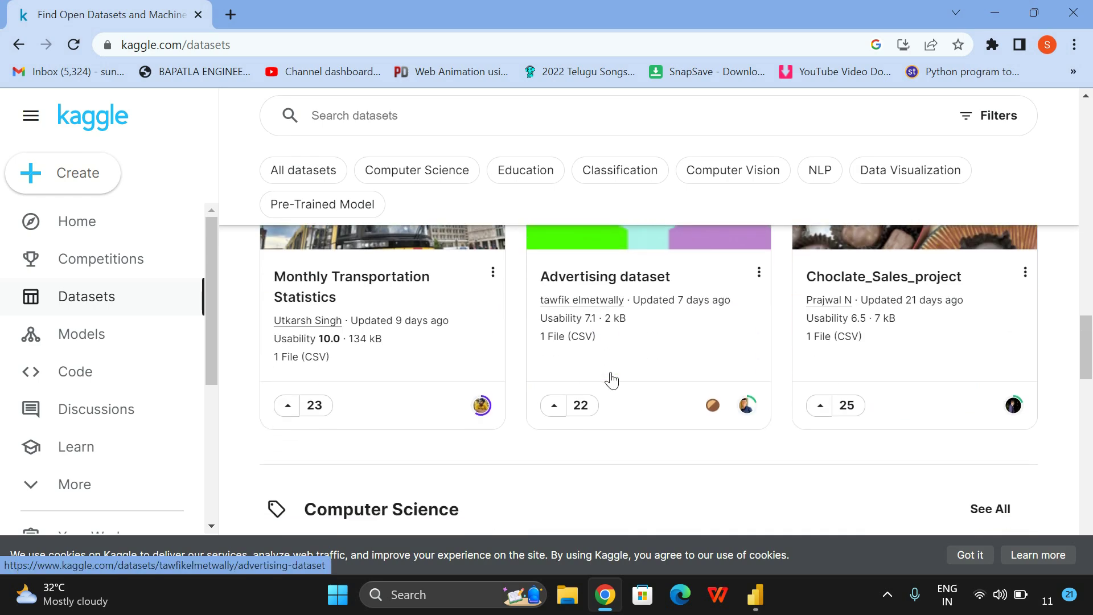
pyautogui.scroll(-3, 612, 380)
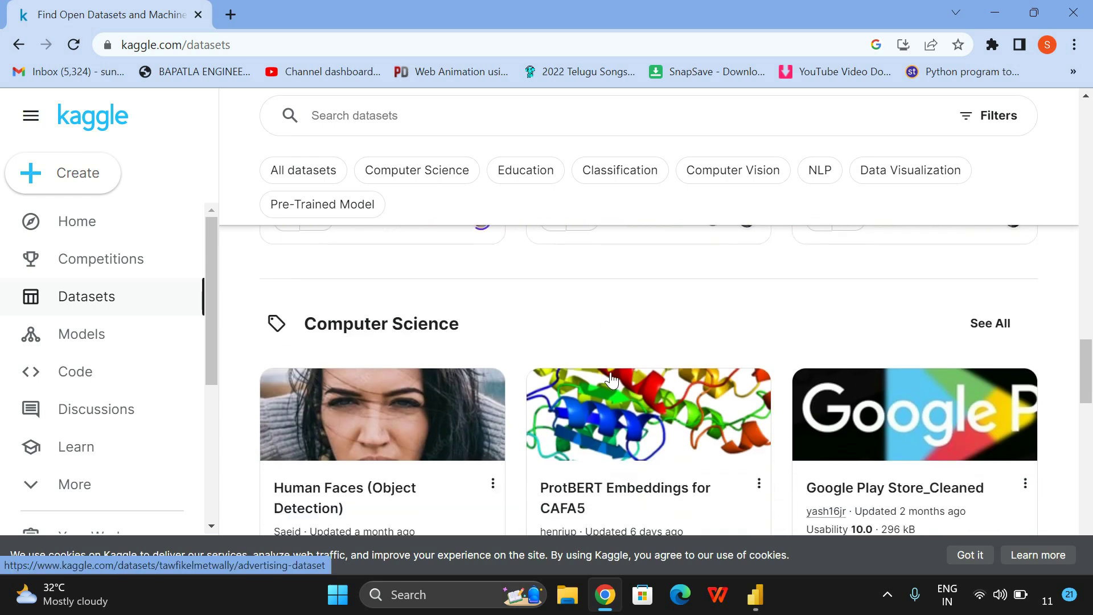
pyautogui.scroll(-3, 612, 379)
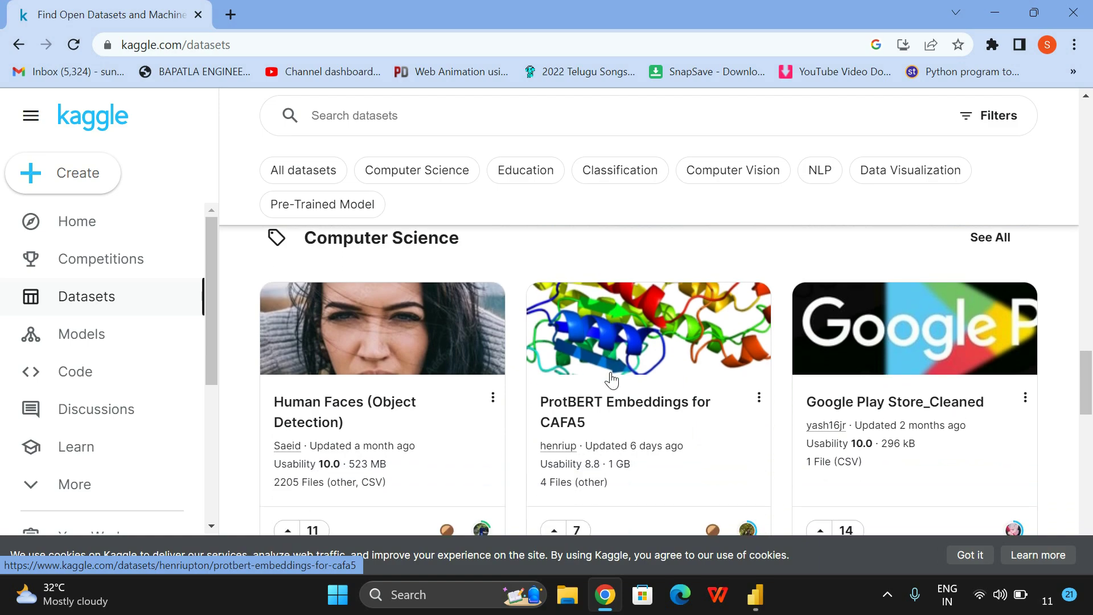
pyautogui.scroll(1, 612, 380)
pyautogui.scroll(15, 612, 379)
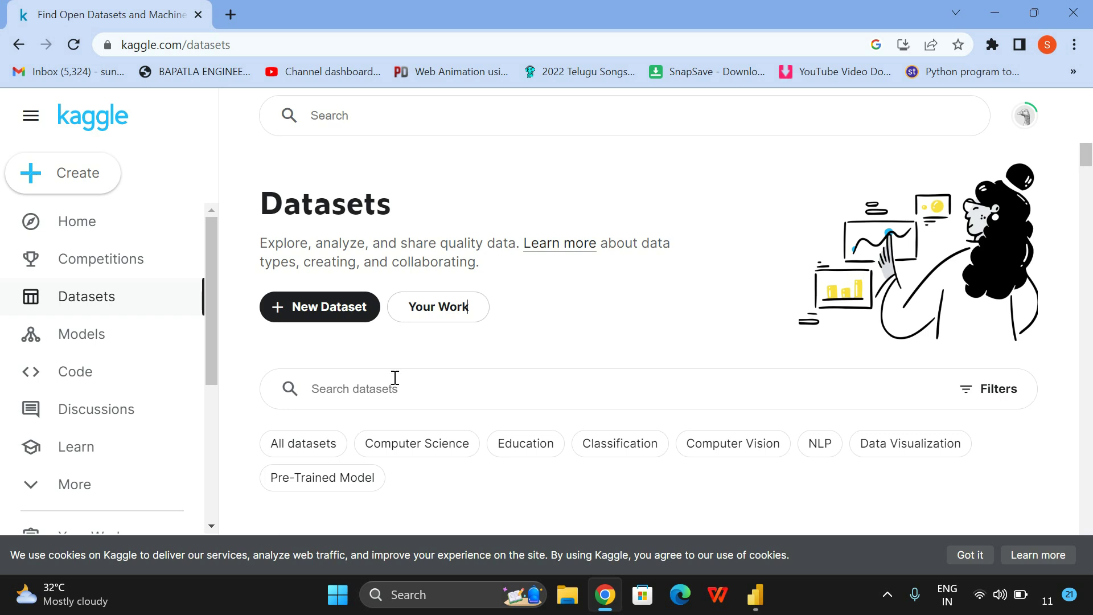
# - Filter the datasets by the Education tag and look through the listed datasets
pyautogui.click(508, 444)
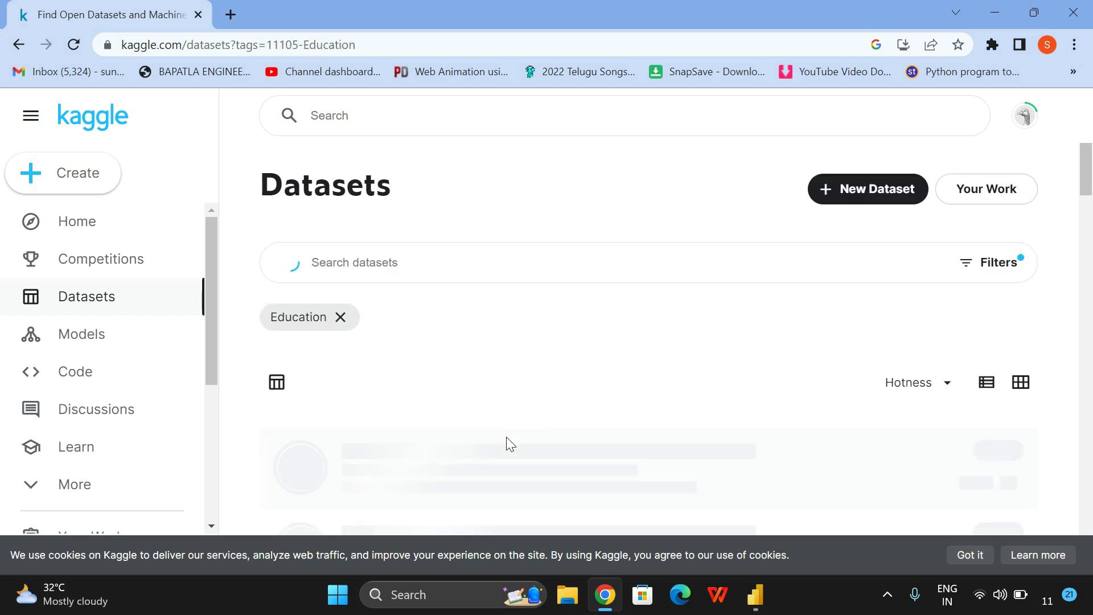
pyautogui.scroll(-3, 553, 316)
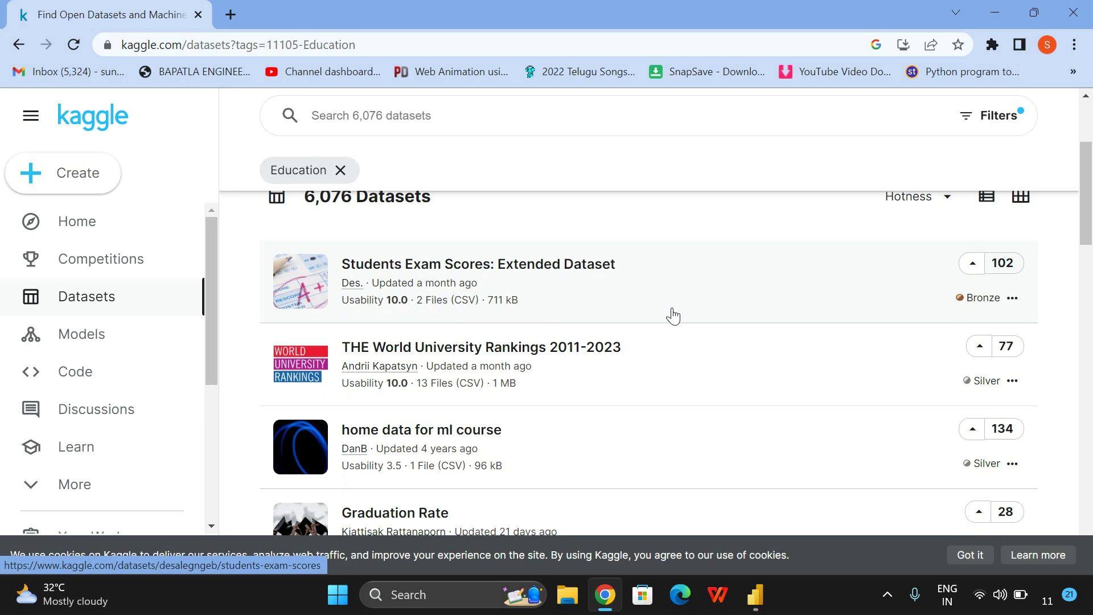
pyautogui.scroll(-2, 673, 316)
pyautogui.scroll(1, 673, 316)
pyautogui.scroll(-2, 673, 316)
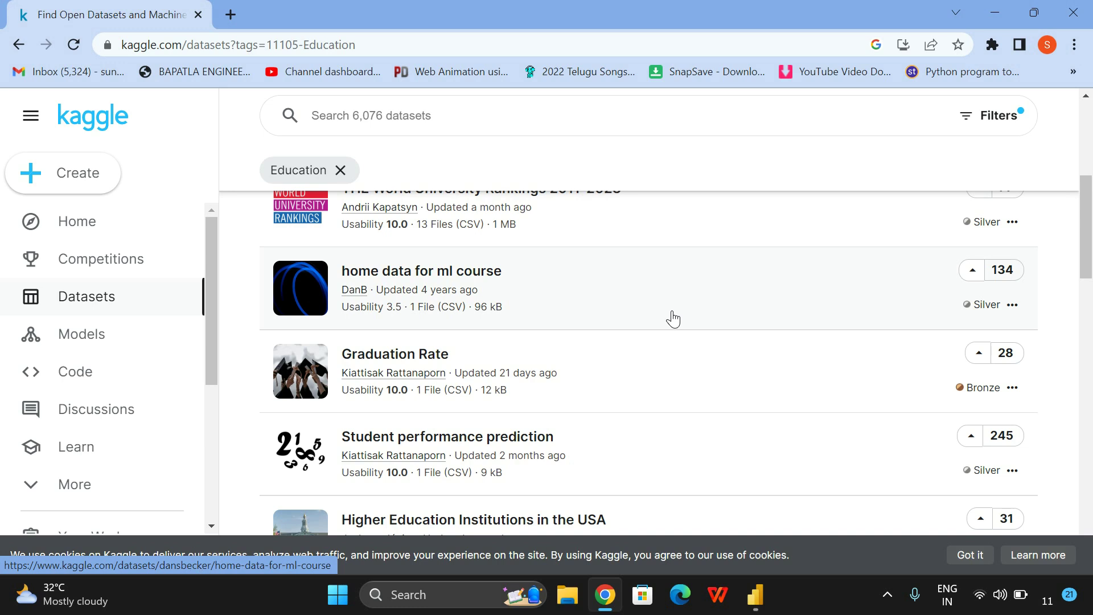
pyautogui.scroll(-3, 632, 385)
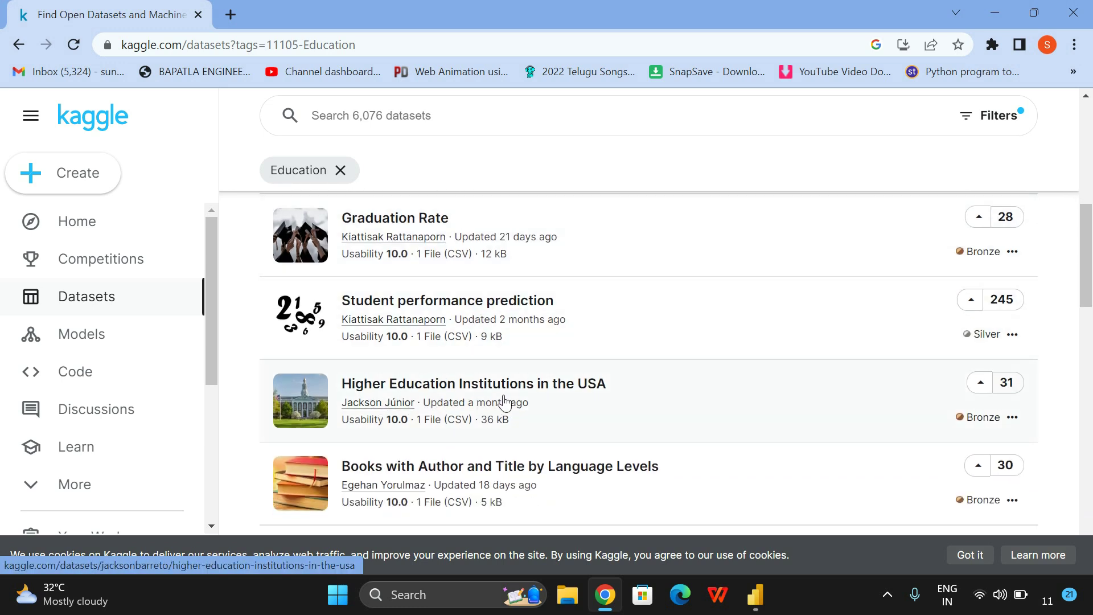
pyautogui.scroll(-3, 708, 402)
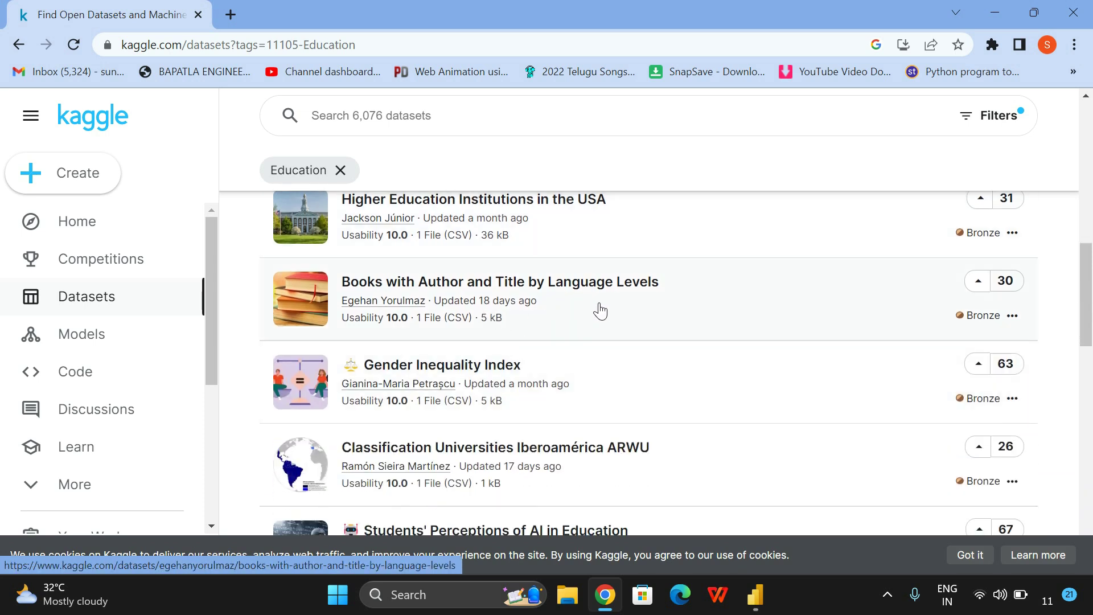
pyautogui.scroll(-10, 616, 397)
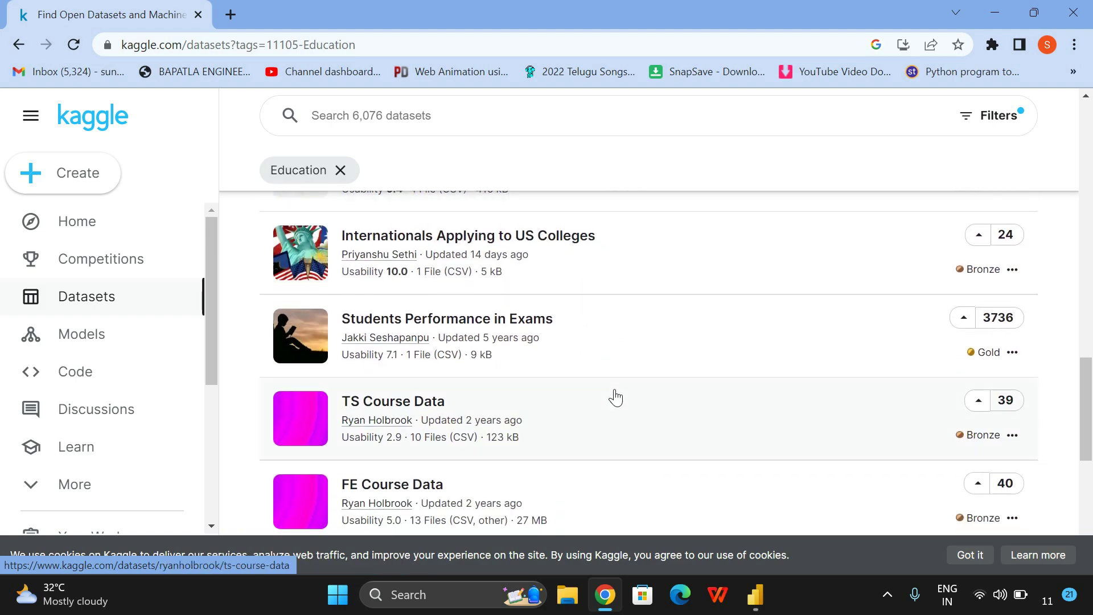
pyautogui.scroll(10, 615, 397)
pyautogui.scroll(-4, 616, 397)
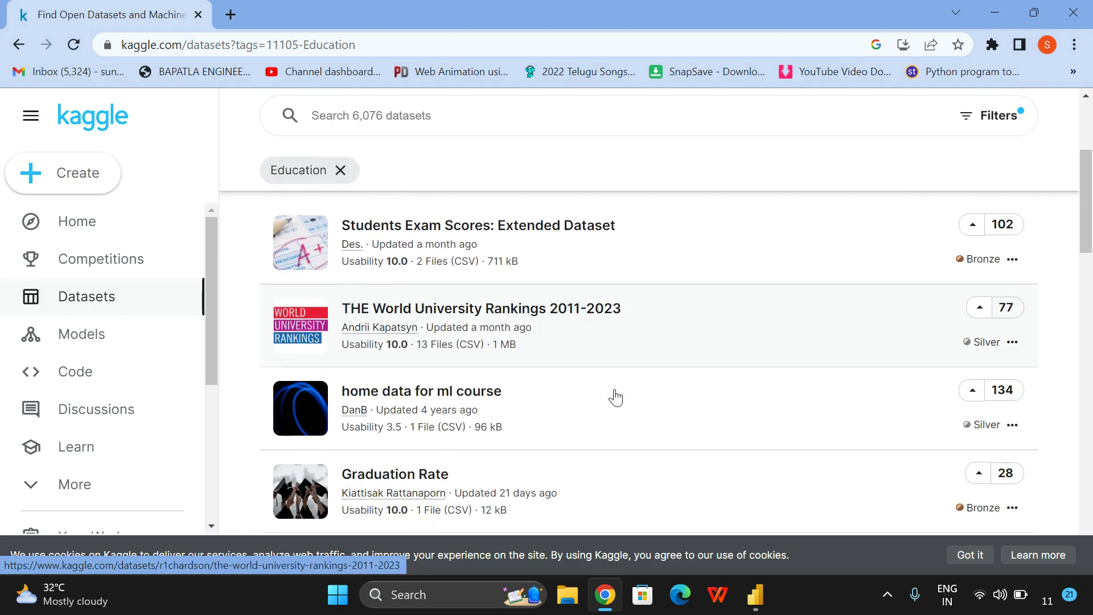
# - Open the "Students Exam Scores: Extended Dataset" page and download the dataset
pyautogui.click(404, 238)
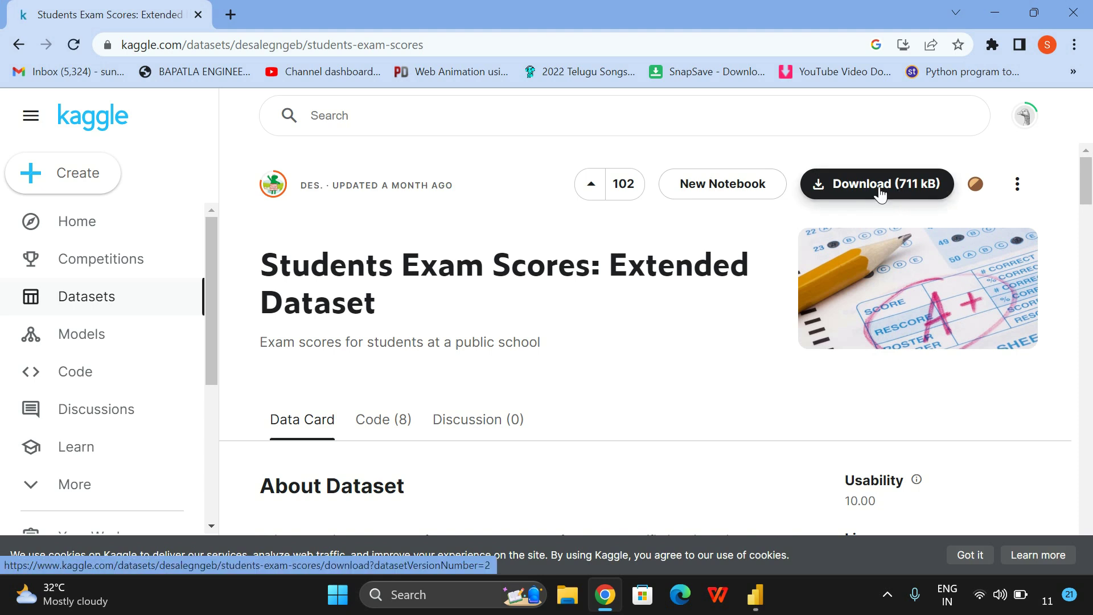
pyautogui.click(880, 193)
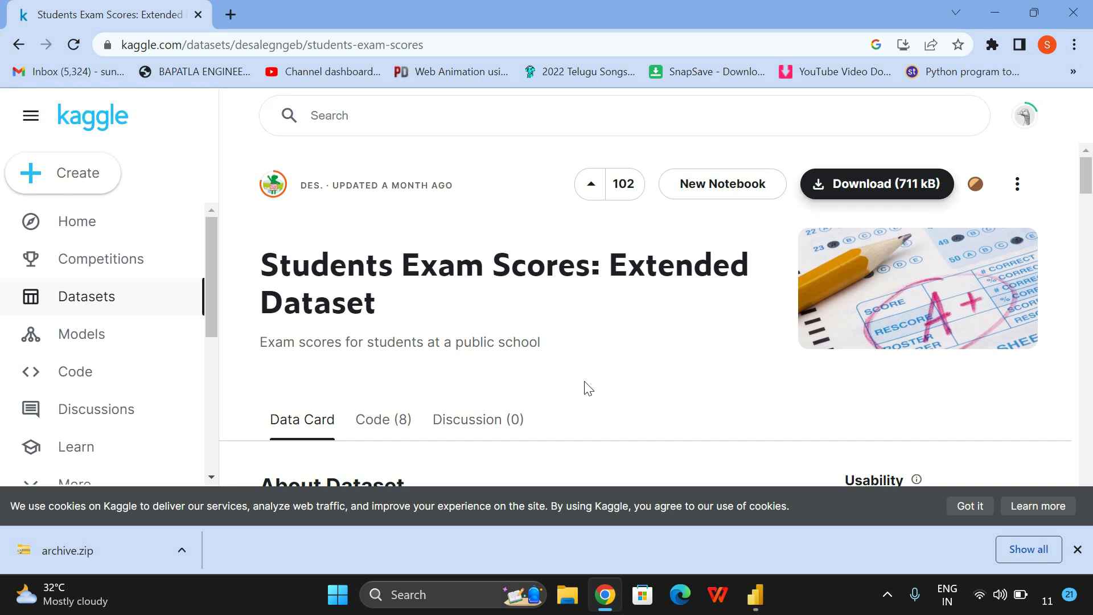
# - Switch to File Explorer and open the downloaded archive.zip in the Downloads folder
pyautogui.click(609, 593)
pyautogui.click(568, 594)
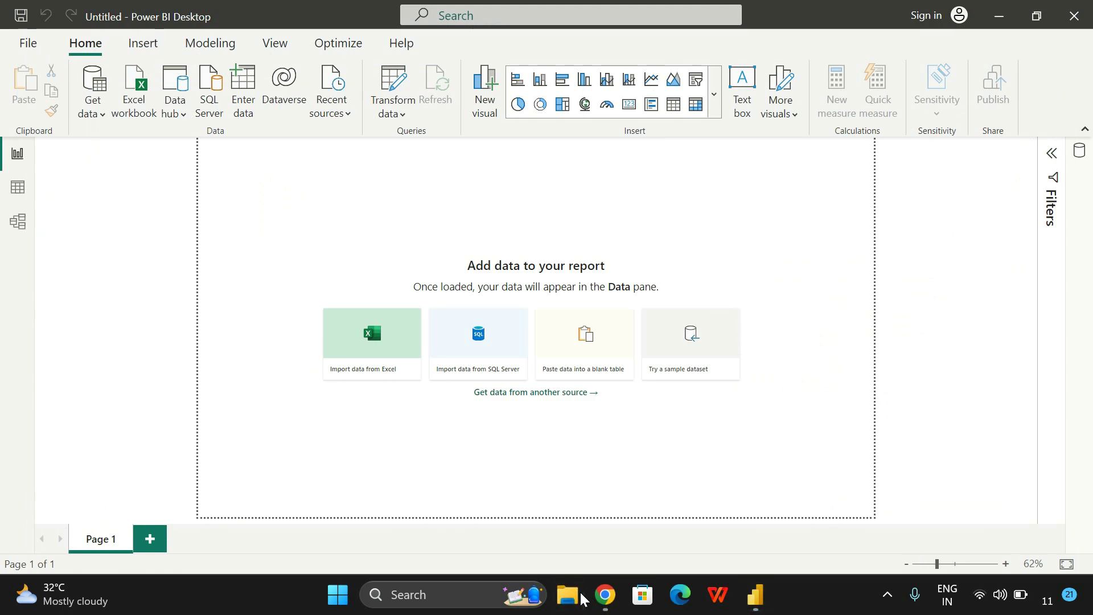
pyautogui.click(63, 211)
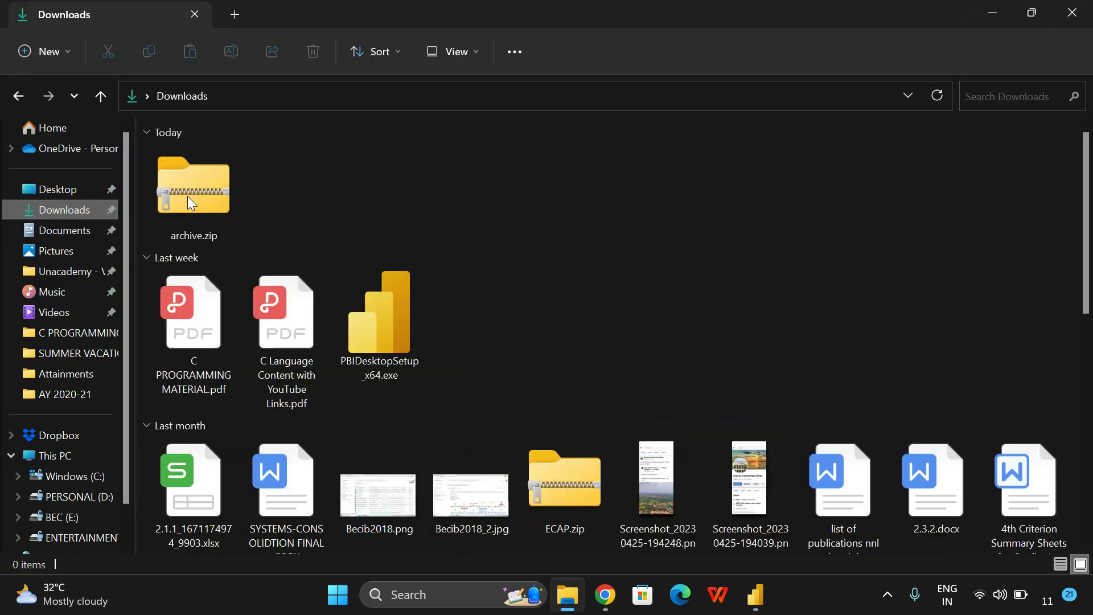
pyautogui.click(162, 195)
pyautogui.rightClick(158, 190)
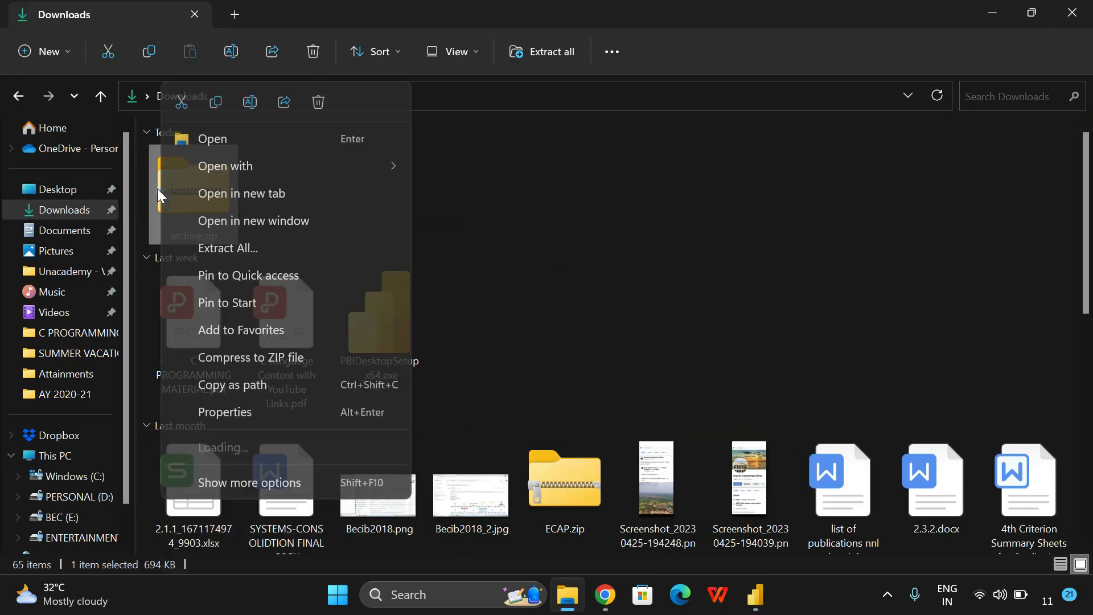
pyautogui.click(252, 144)
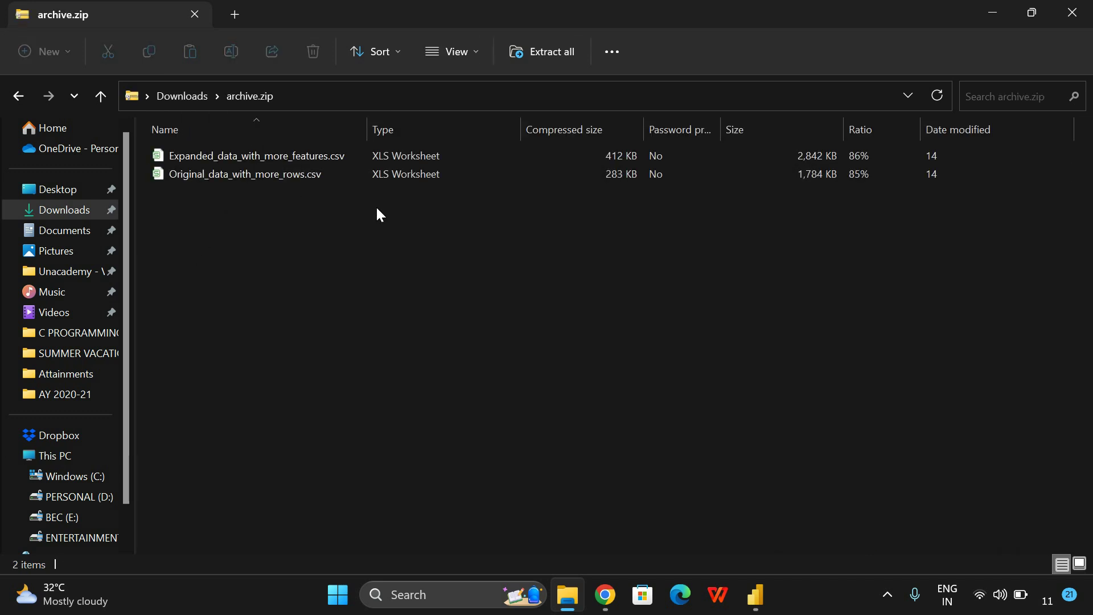
# - Move Expanded_data_with_more_features.csv and Original_data_with_more_rows.csv out of archive.zip onto the desktop
pyautogui.click(316, 157)
pyautogui.keyDown('shift'); pyautogui.click(304, 169); pyautogui.keyUp('shift')
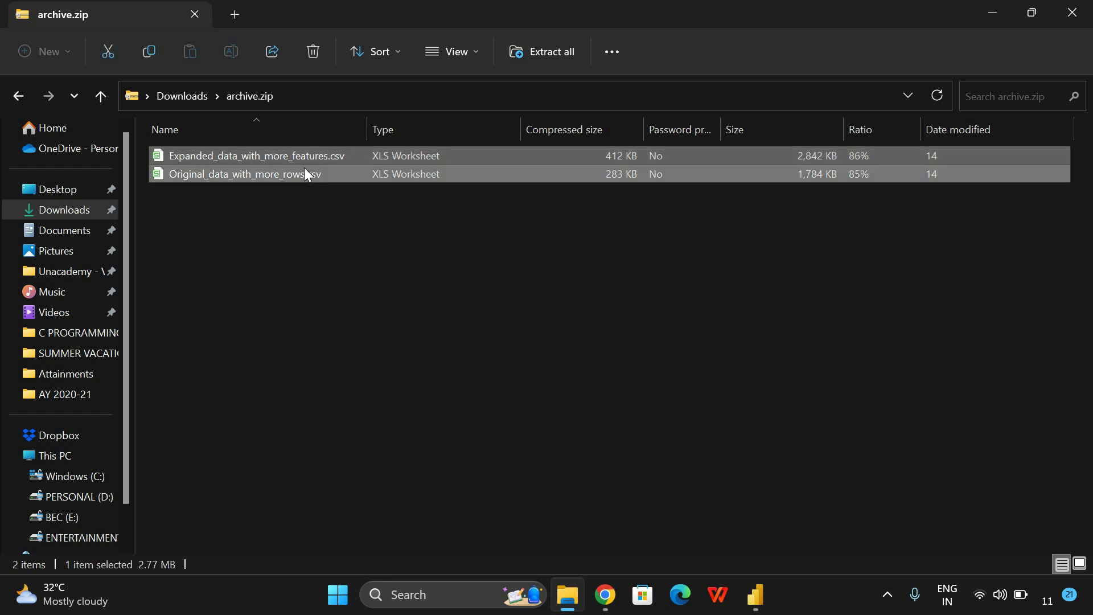
pyautogui.hotkey('ctrl', 'x')
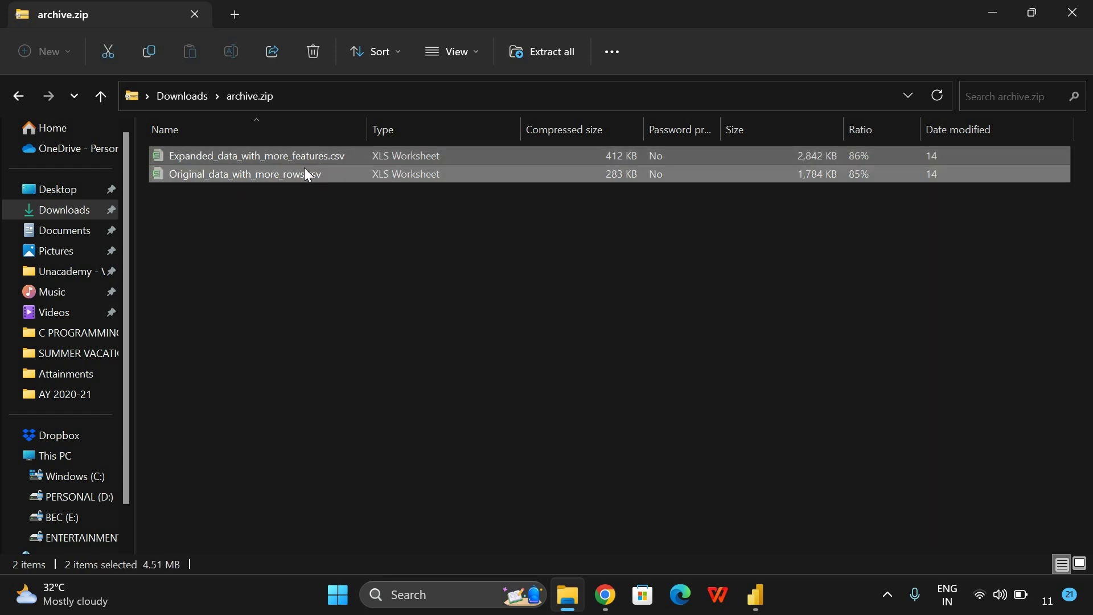
pyautogui.click(1084, 12)
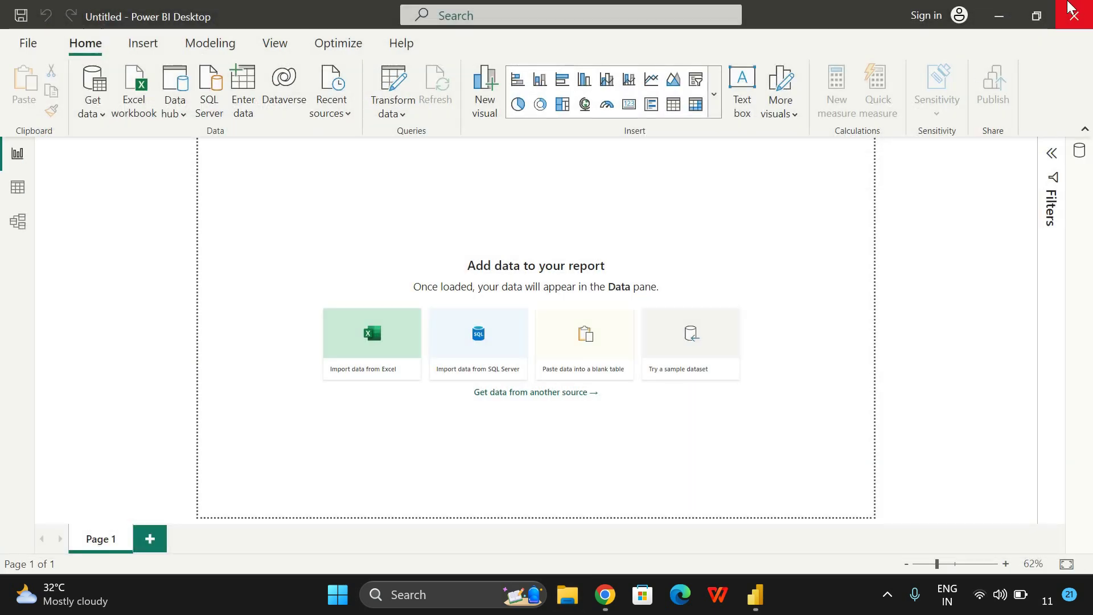
pyautogui.click(1021, 18)
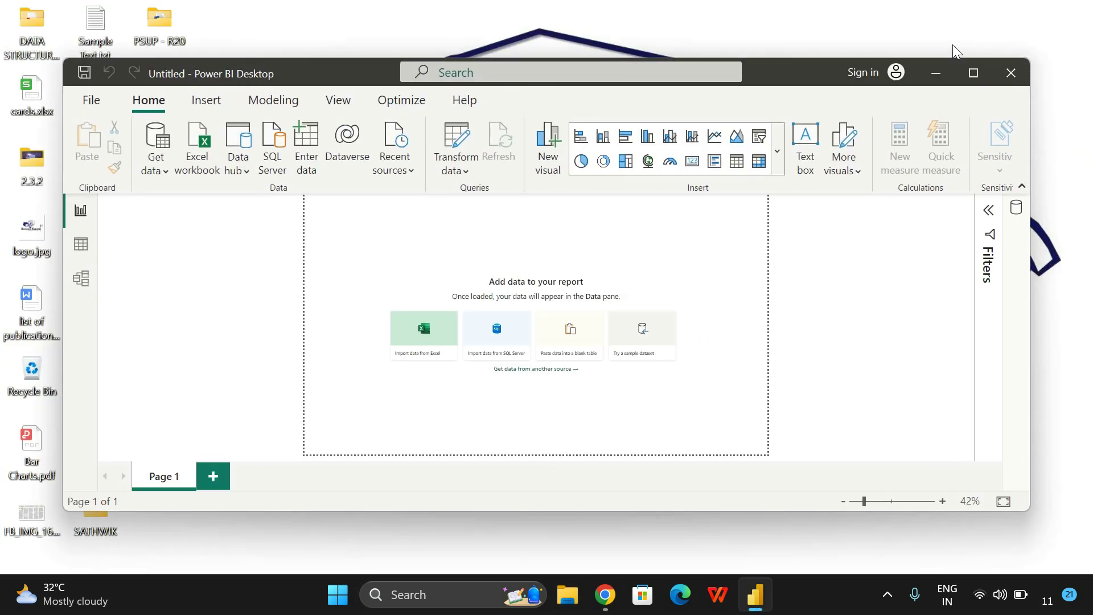
pyautogui.click(925, 73)
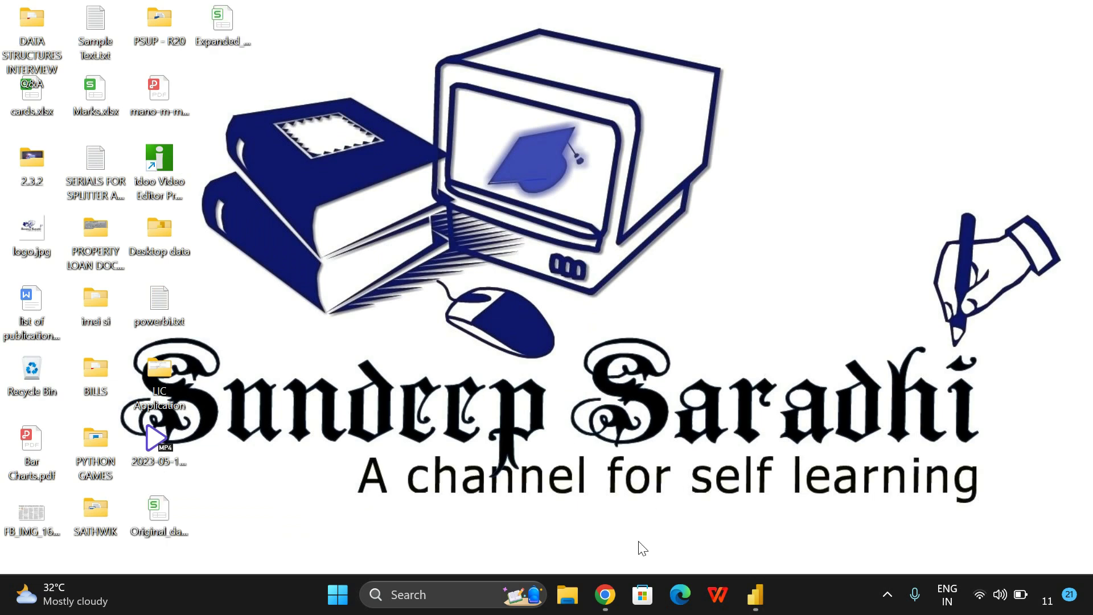
# - Switch to Power BI Desktop and load Original_data_with_more_rows.csv from the Desktop folder as a Text/CSV source
pyautogui.click(755, 596)
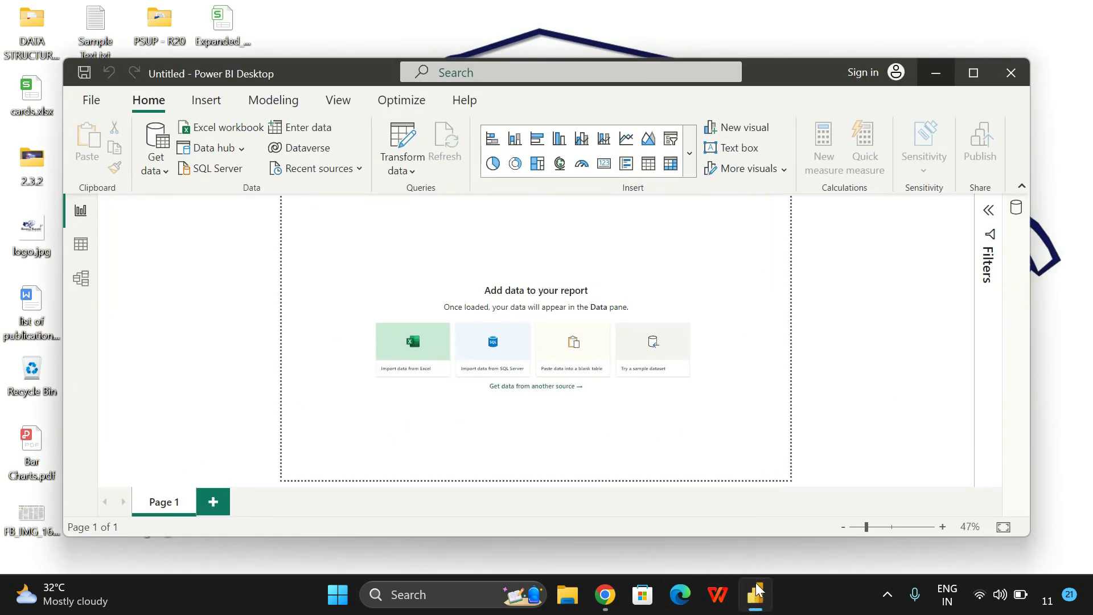
pyautogui.click(972, 74)
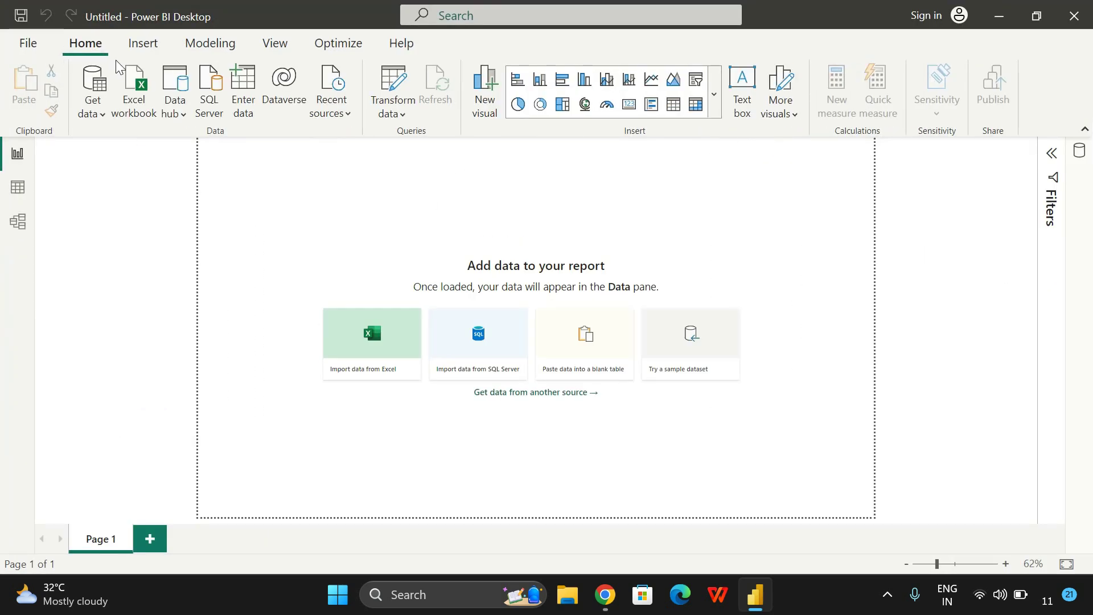
pyautogui.click(108, 117)
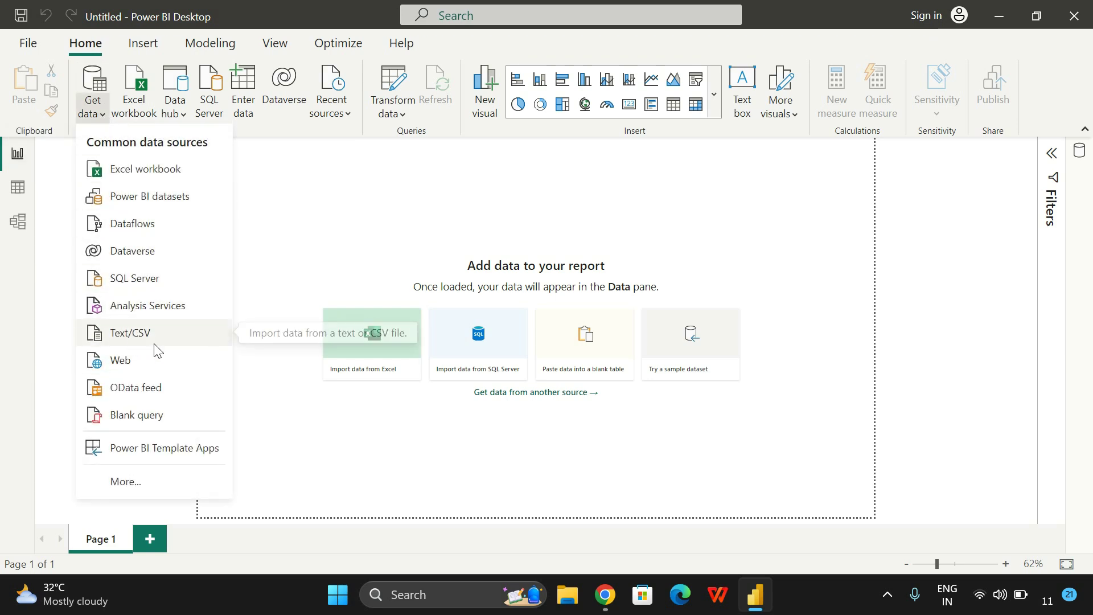
pyautogui.click(141, 332)
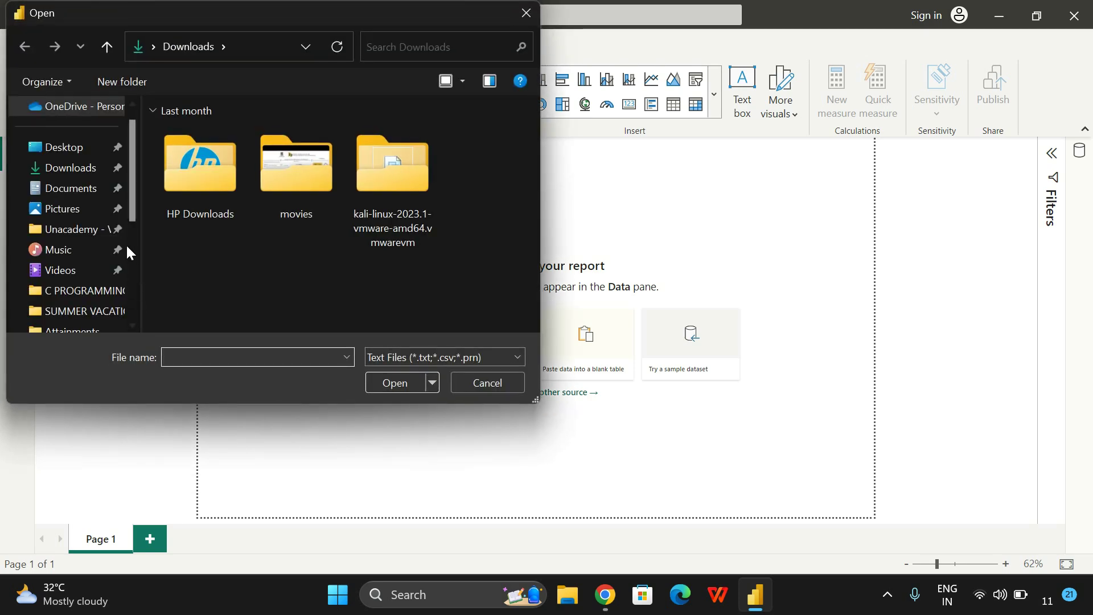
pyautogui.click(86, 154)
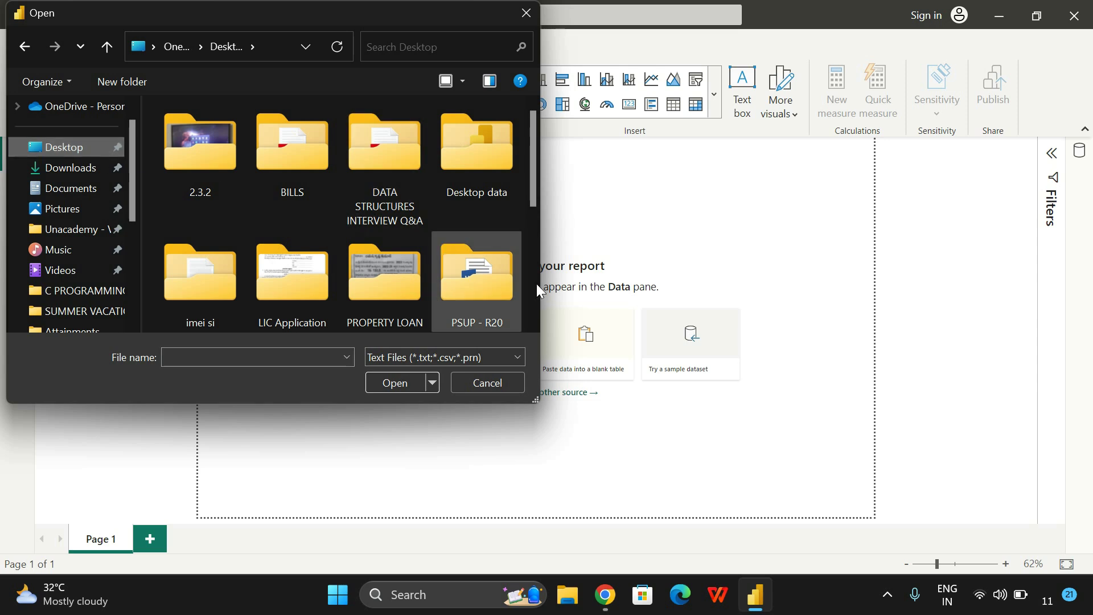
pyautogui.moveTo(535, 172); pyautogui.dragTo(523, 339)
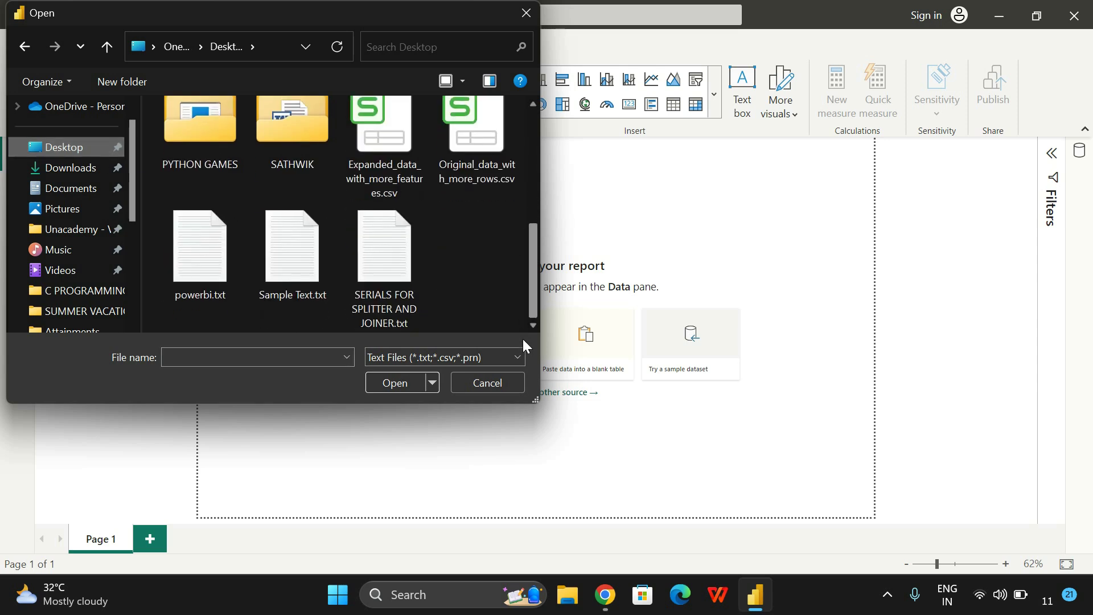
pyautogui.click(481, 161)
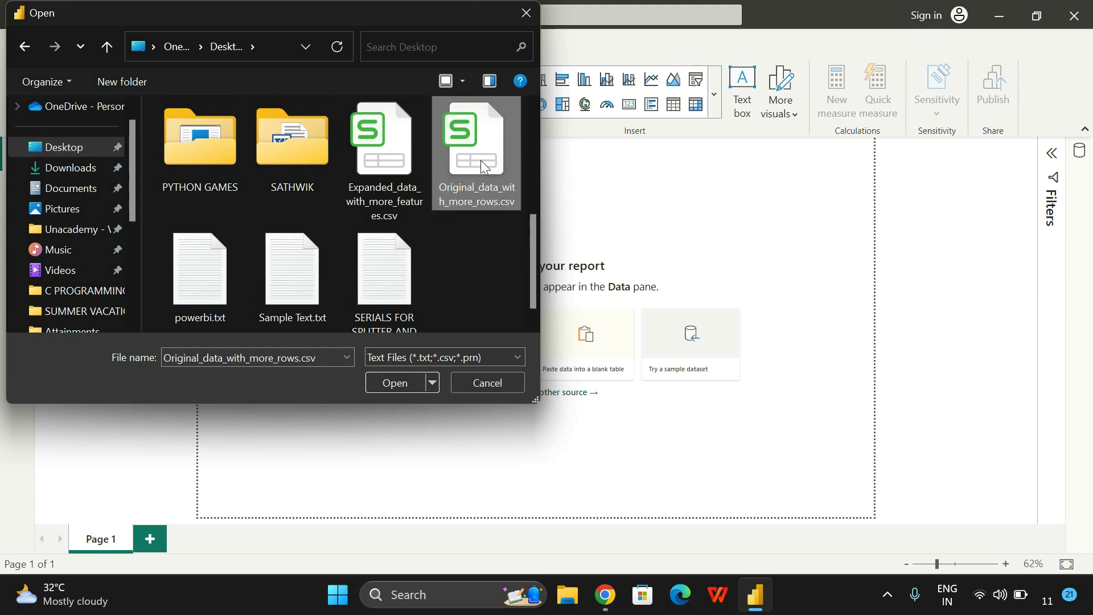
pyautogui.doubleClick(481, 160)
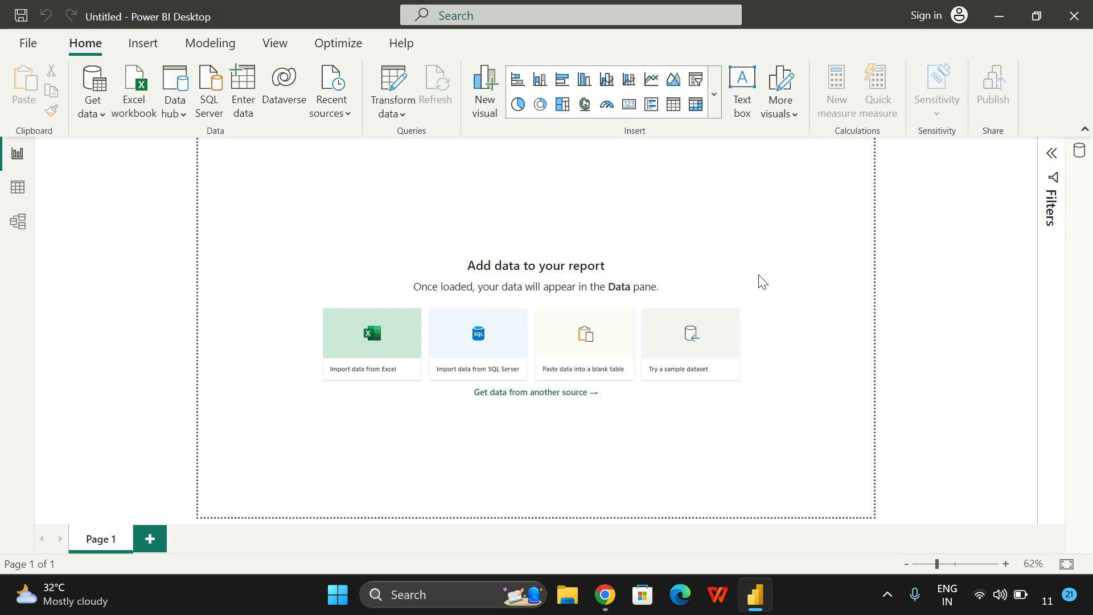
pyautogui.moveTo(882, 226); pyautogui.dragTo(877, 158)
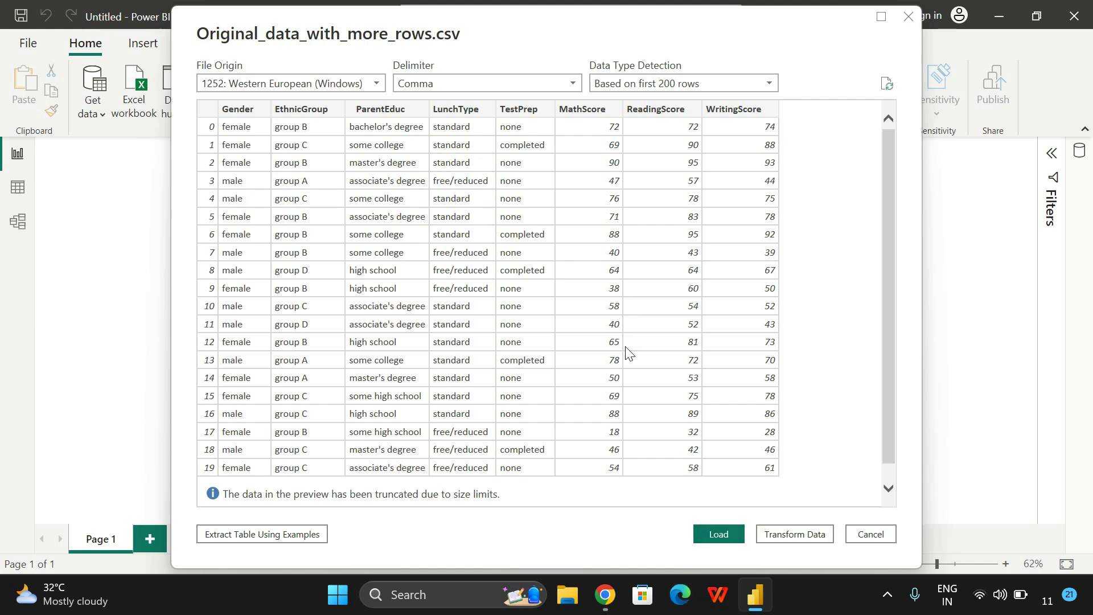
pyautogui.click(719, 534)
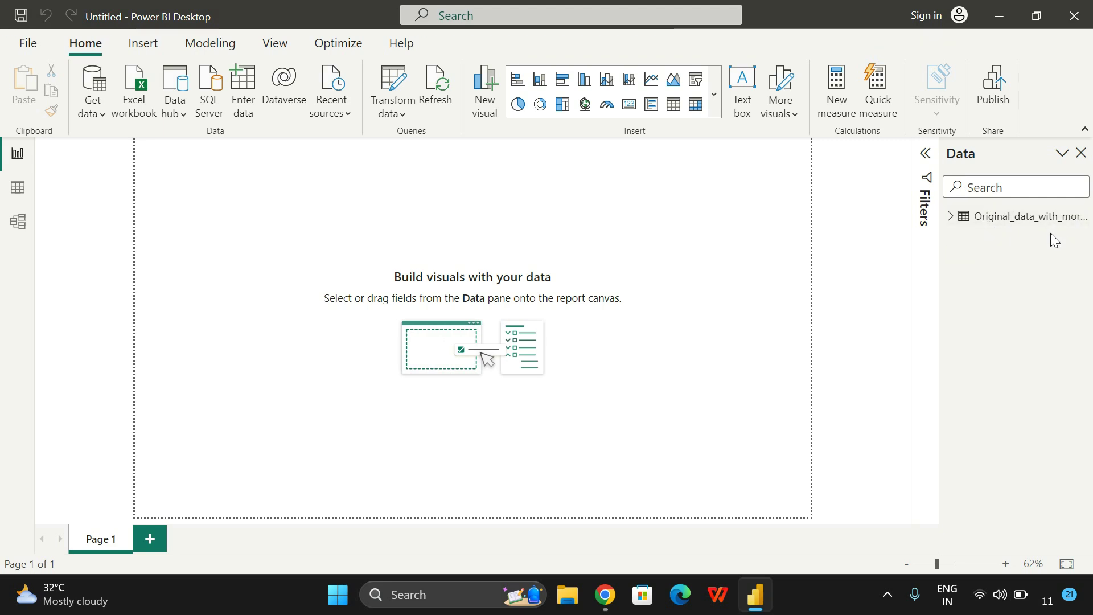
# - Expand the loaded Original_data_with_more_rows table to list its fields
pyautogui.click(950, 224)
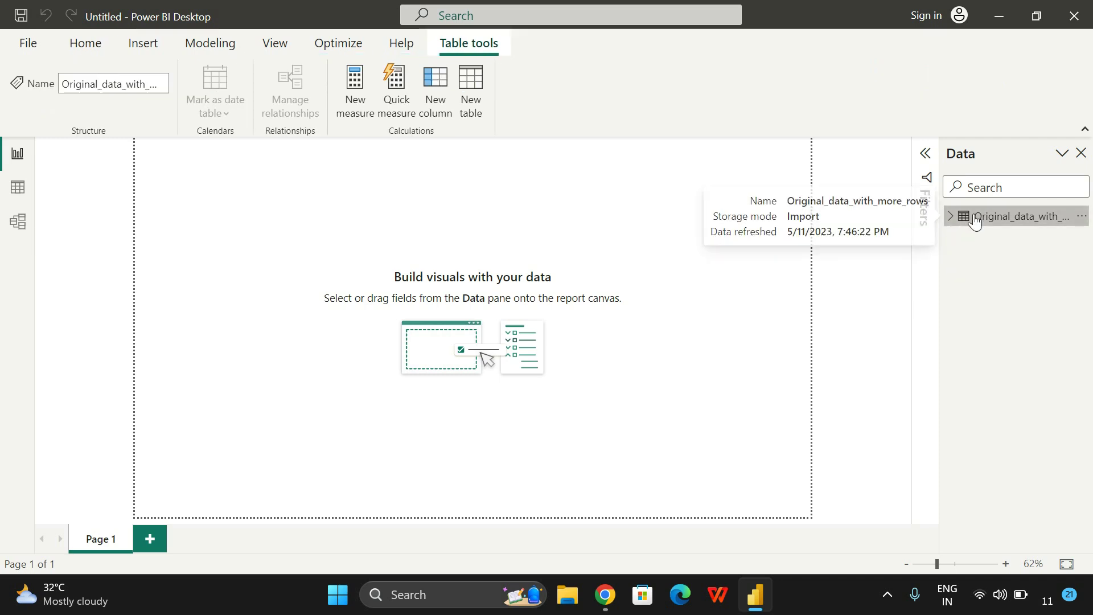
pyautogui.doubleClick(976, 221)
pyautogui.click(949, 222)
pyautogui.click(950, 221)
pyautogui.click(949, 220)
pyautogui.click(950, 221)
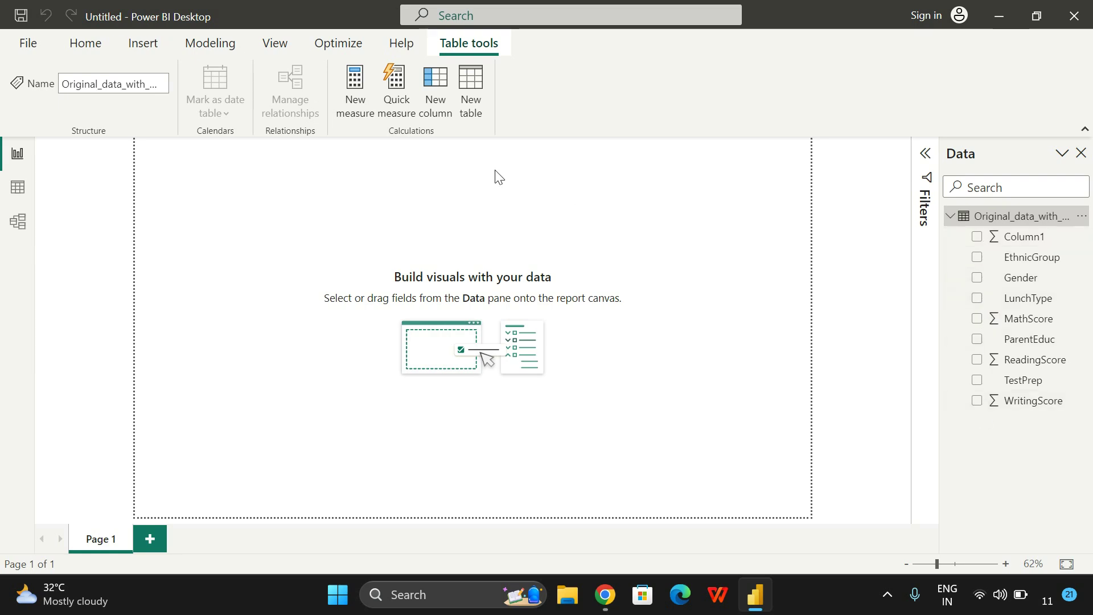
# - Insert a clustered column chart with Gender on the X-axis and ReadingScore on the Y-axis
pyautogui.click(139, 50)
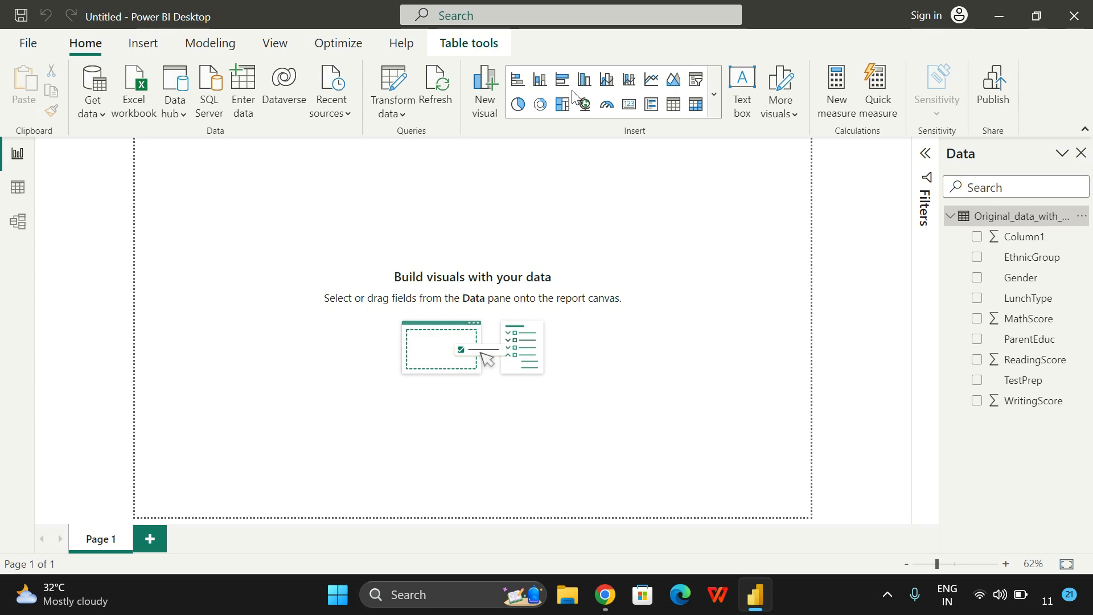
pyautogui.click(584, 84)
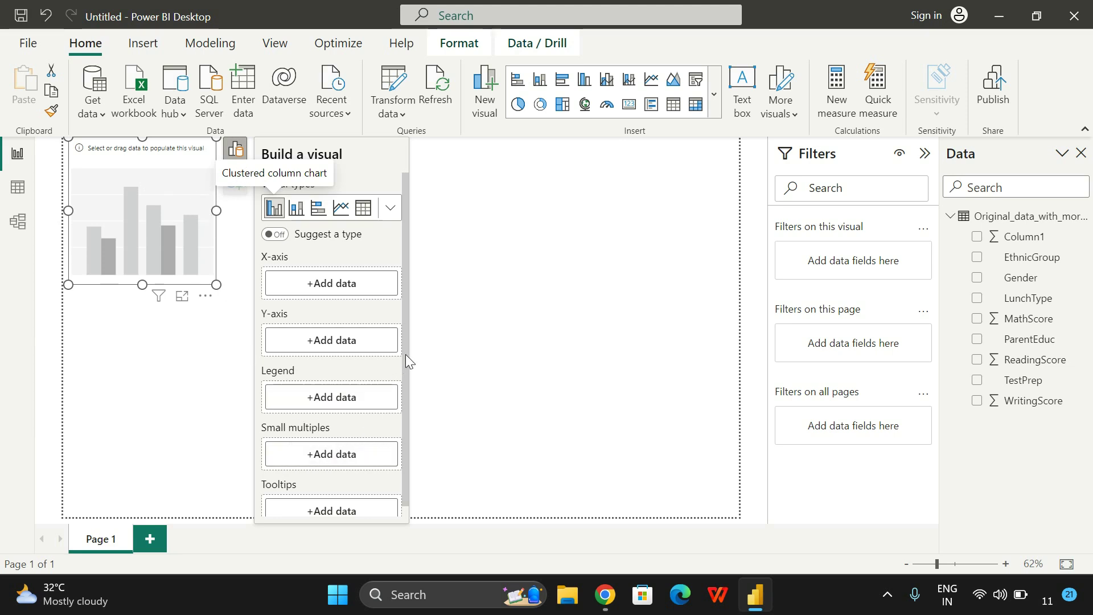
pyautogui.scroll(-1, 408, 350)
pyautogui.scroll(1, 405, 414)
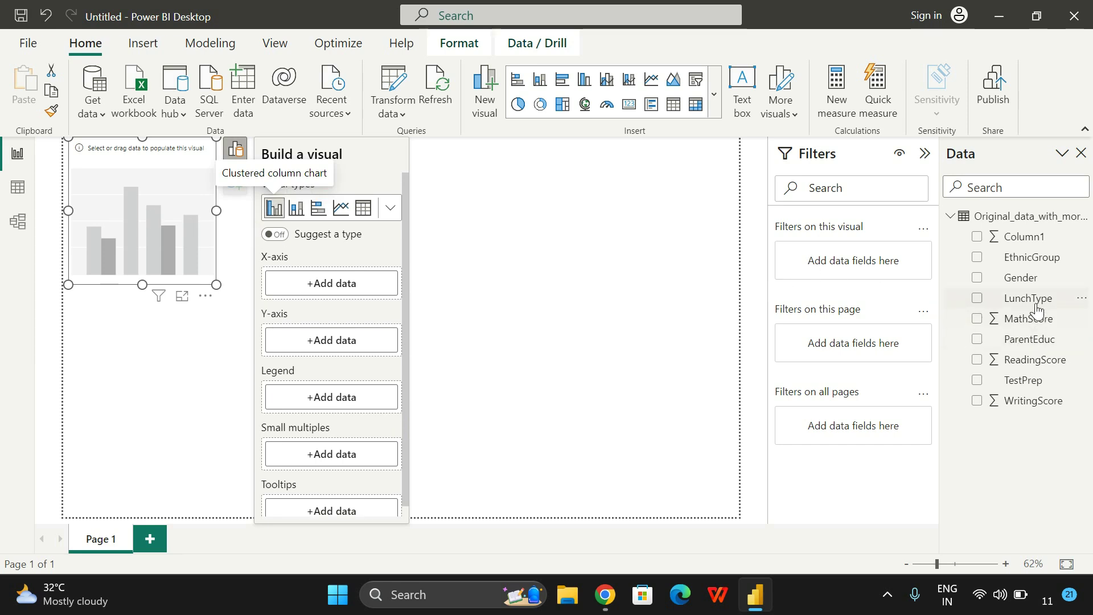
pyautogui.moveTo(1029, 288); pyautogui.dragTo(318, 290)
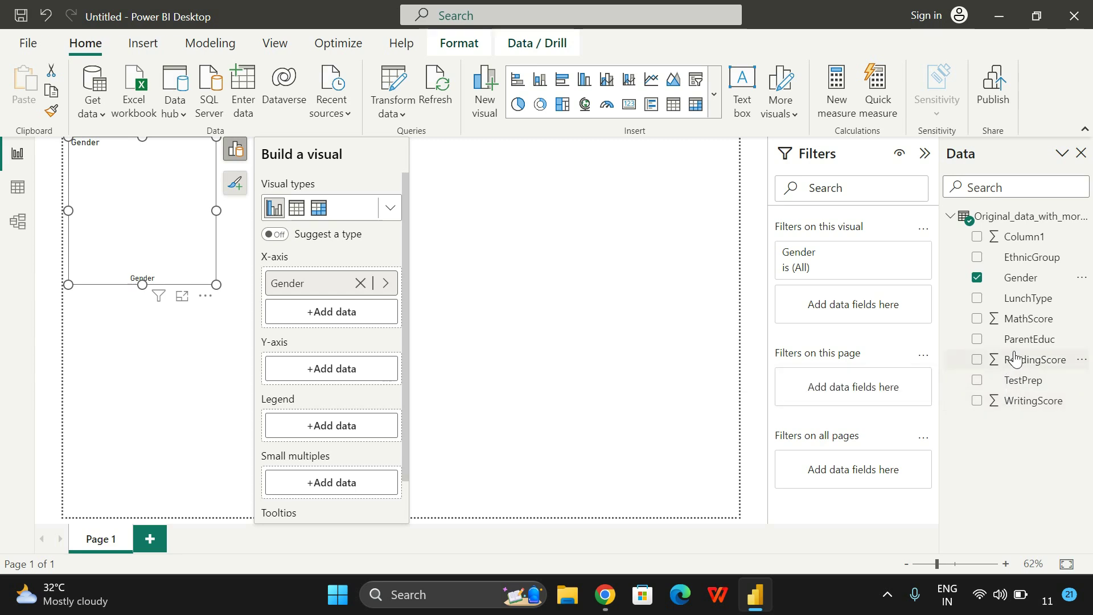
pyautogui.moveTo(1016, 359); pyautogui.dragTo(329, 367)
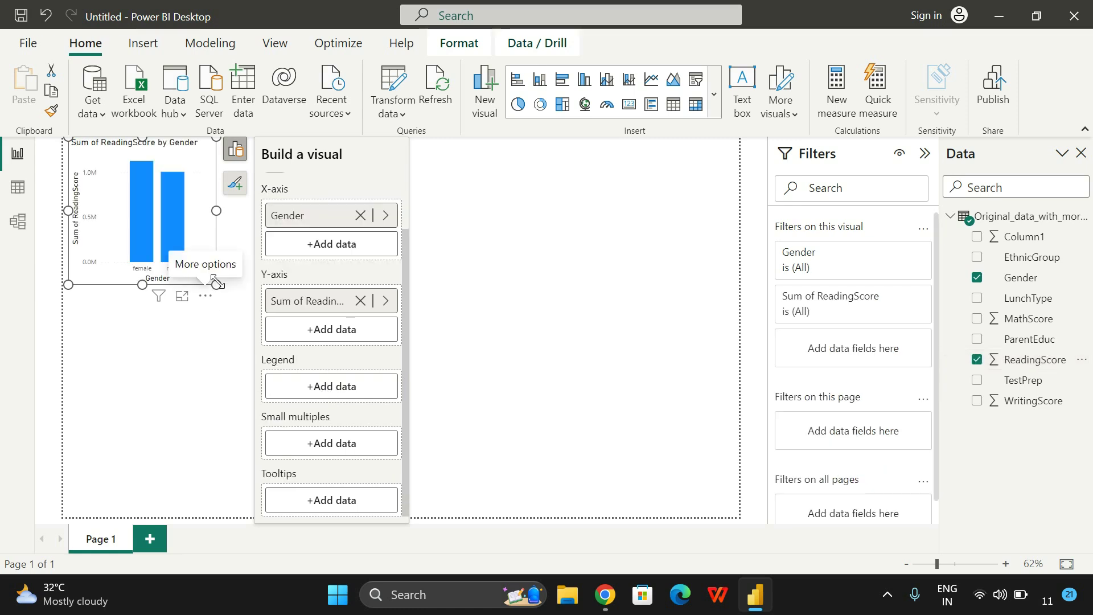
# - Enlarge the reading score column chart to fill most of the report page and deselect it
pyautogui.moveTo(216, 285); pyautogui.dragTo(589, 446)
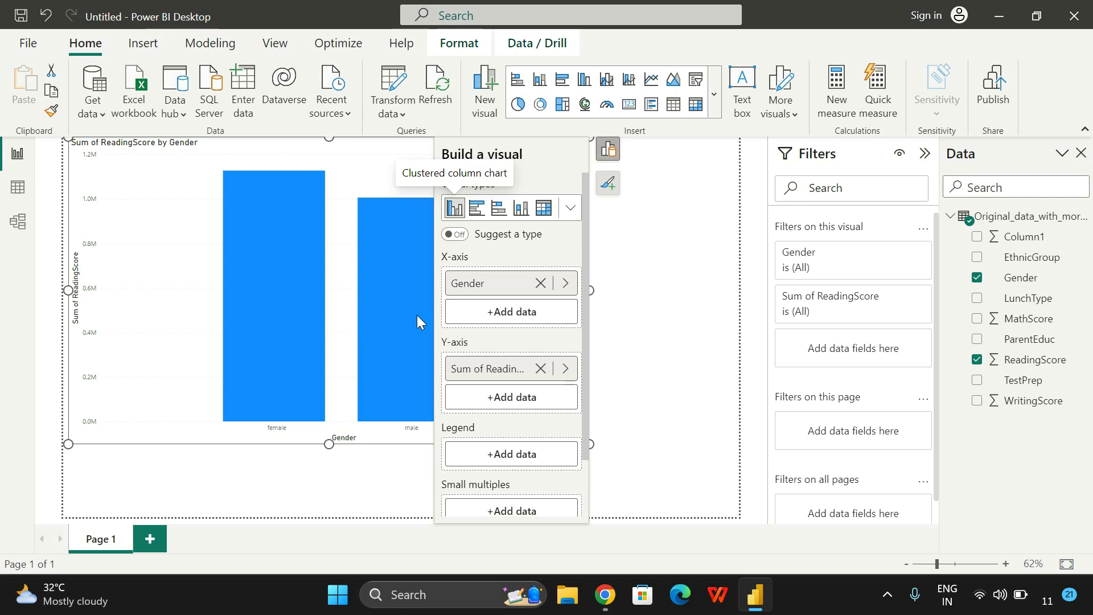
pyautogui.moveTo(418, 315)
pyautogui.click(648, 376)
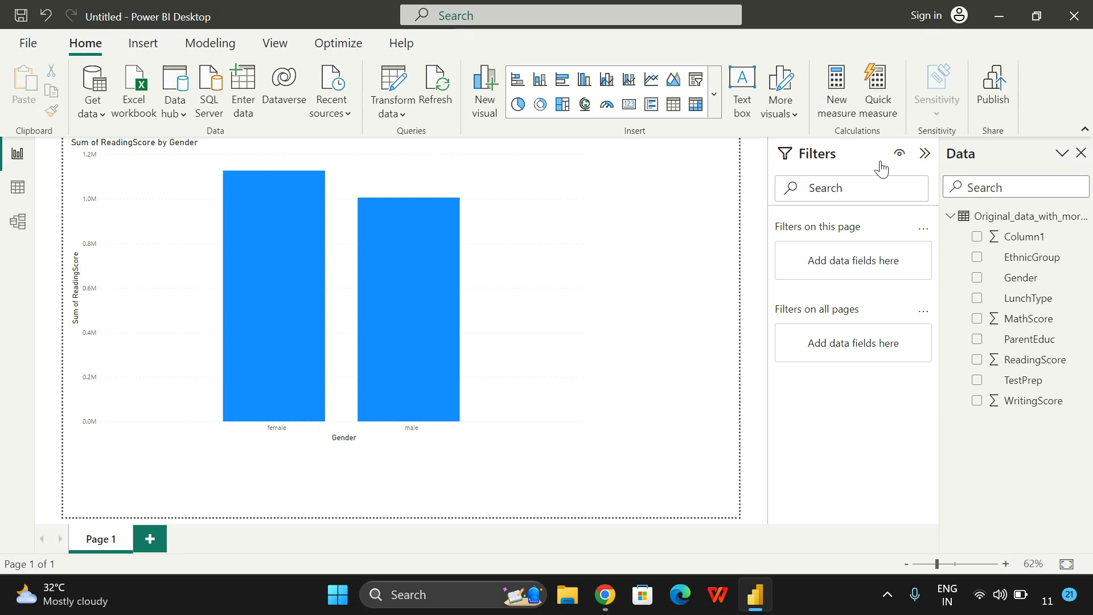
# - Close the Data pane, keep the Filters pane expanded and select the column chart to show its filters
pyautogui.click(926, 155)
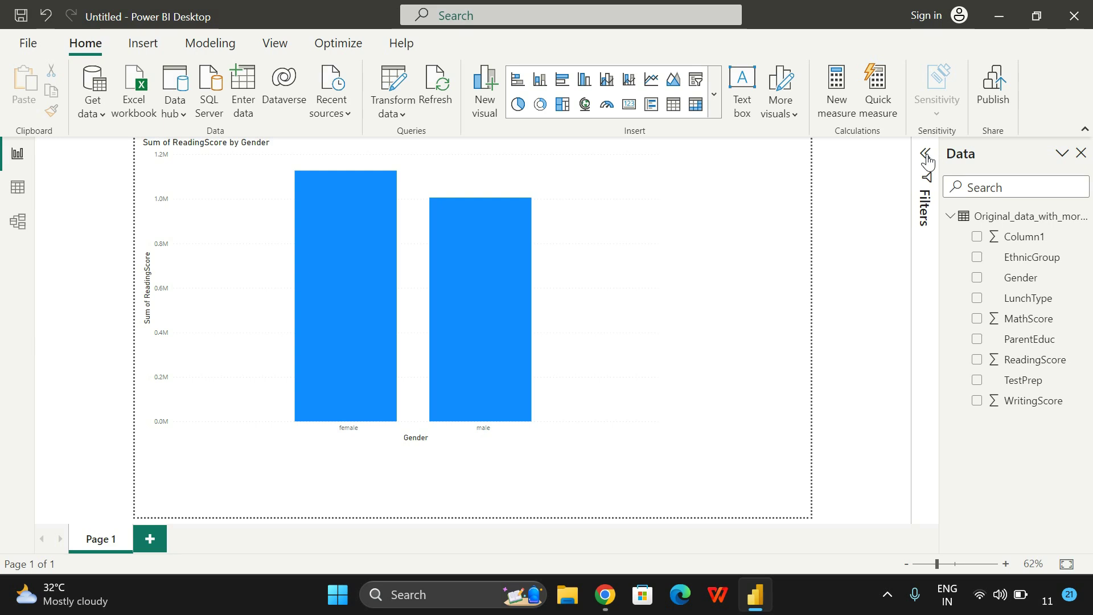
pyautogui.click(1081, 153)
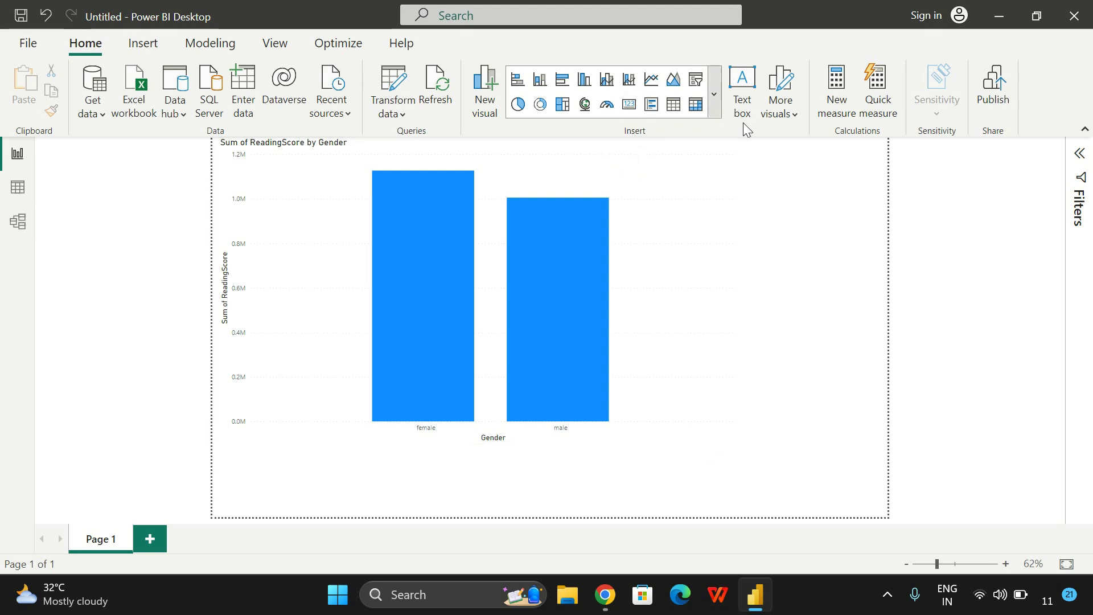
pyautogui.click(1079, 155)
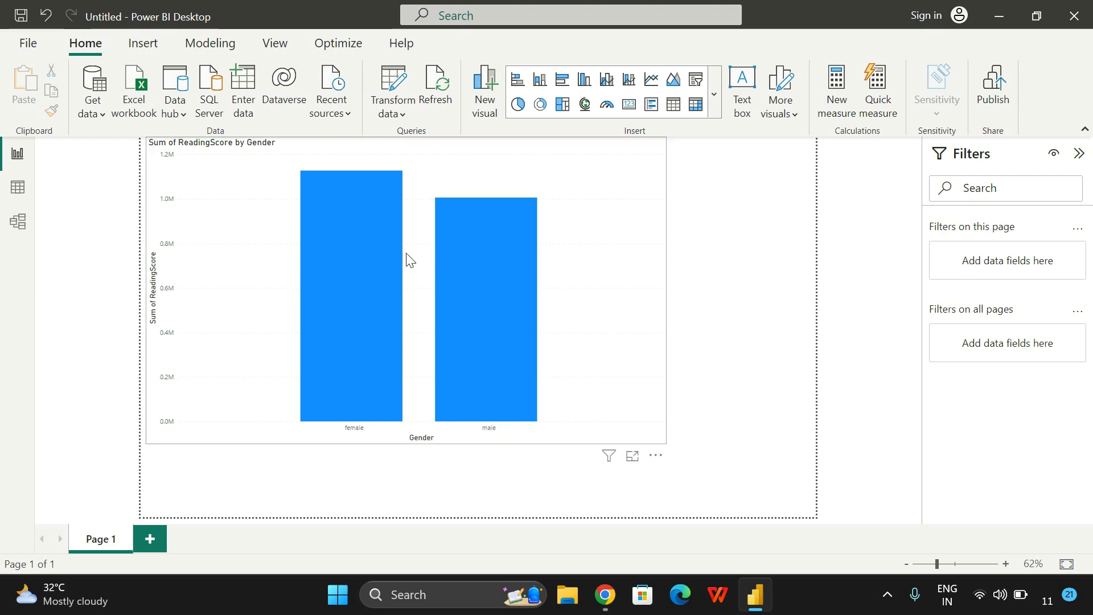
pyautogui.click(619, 279)
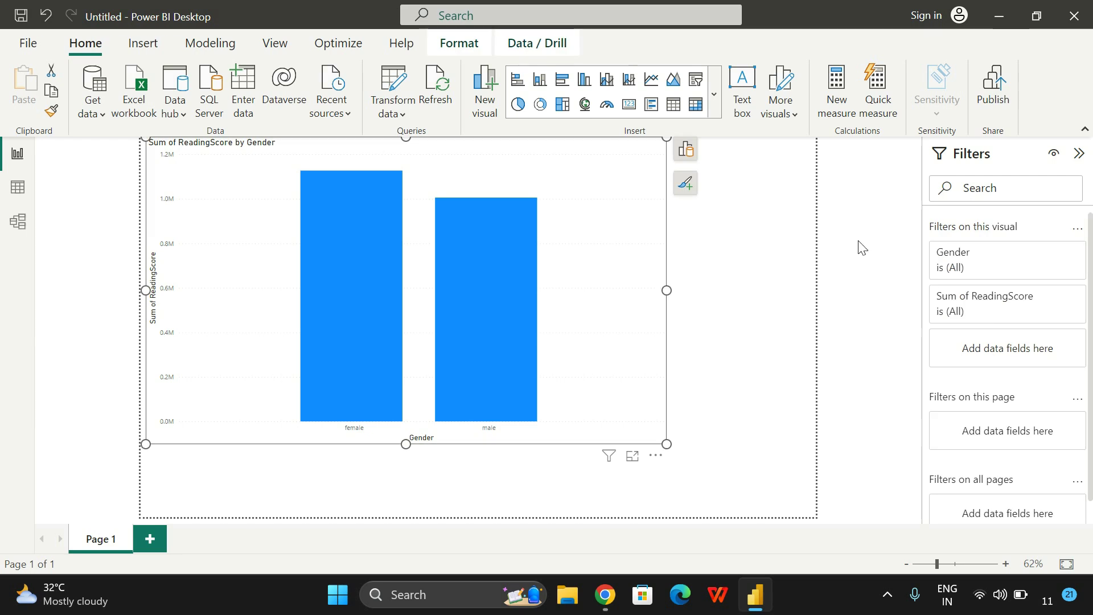
pyautogui.click(145, 46)
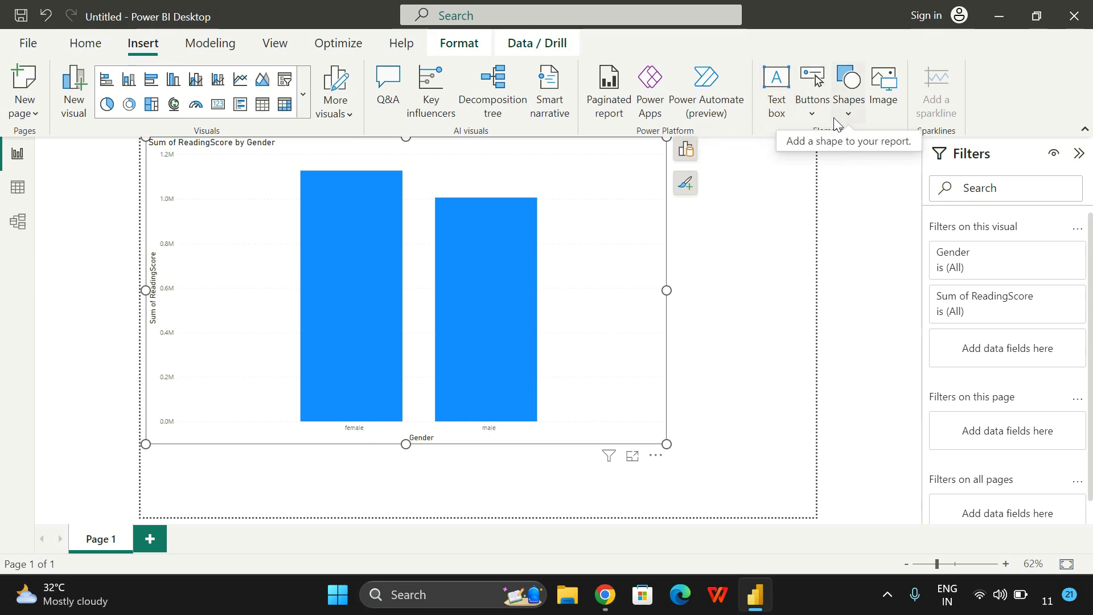
pyautogui.click(857, 117)
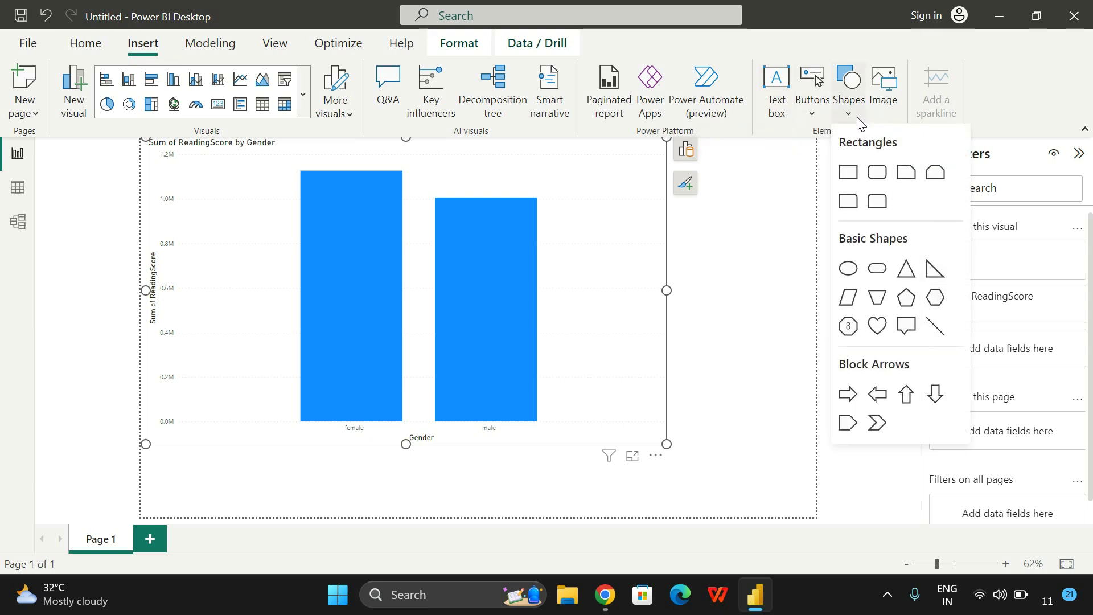
pyautogui.click(857, 118)
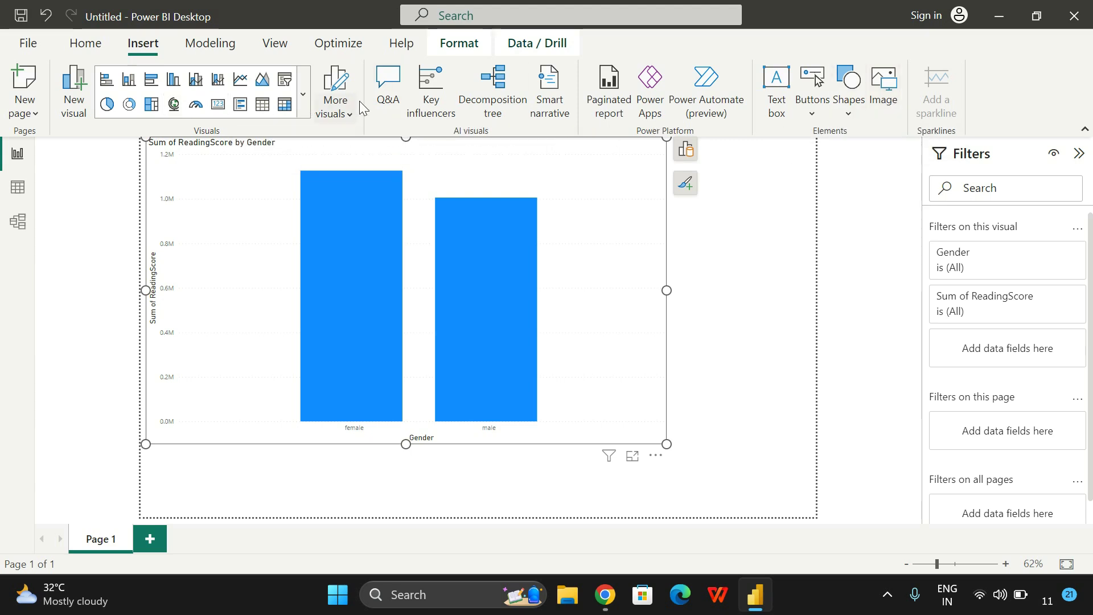
pyautogui.click(197, 47)
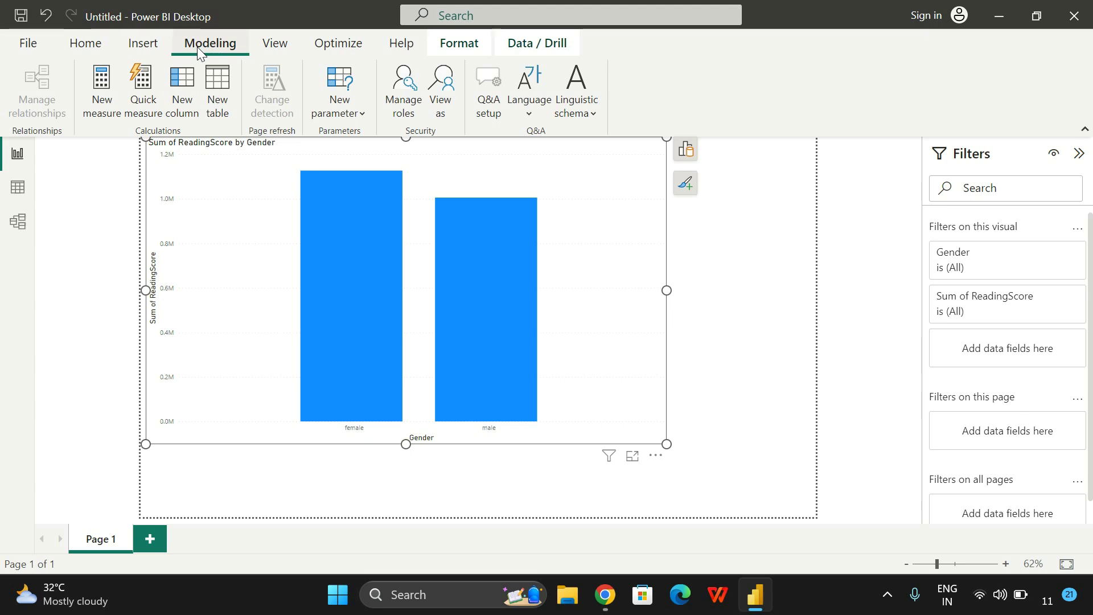
# - Browse the gallery of available report themes and preview the page in mobile layout, returning to the desktop layout
pyautogui.click(262, 44)
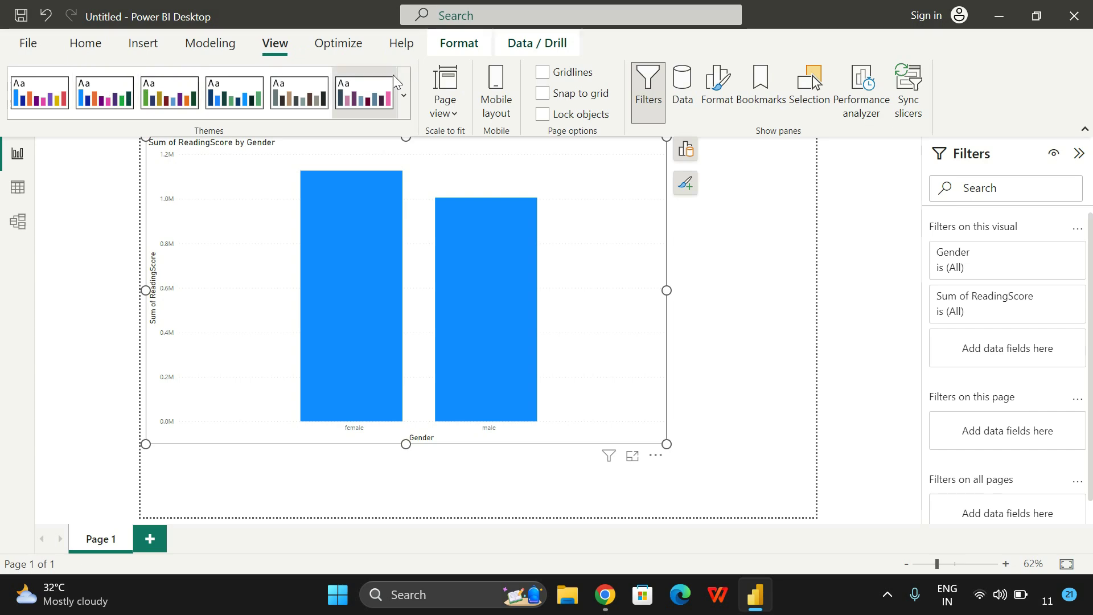
pyautogui.click(405, 95)
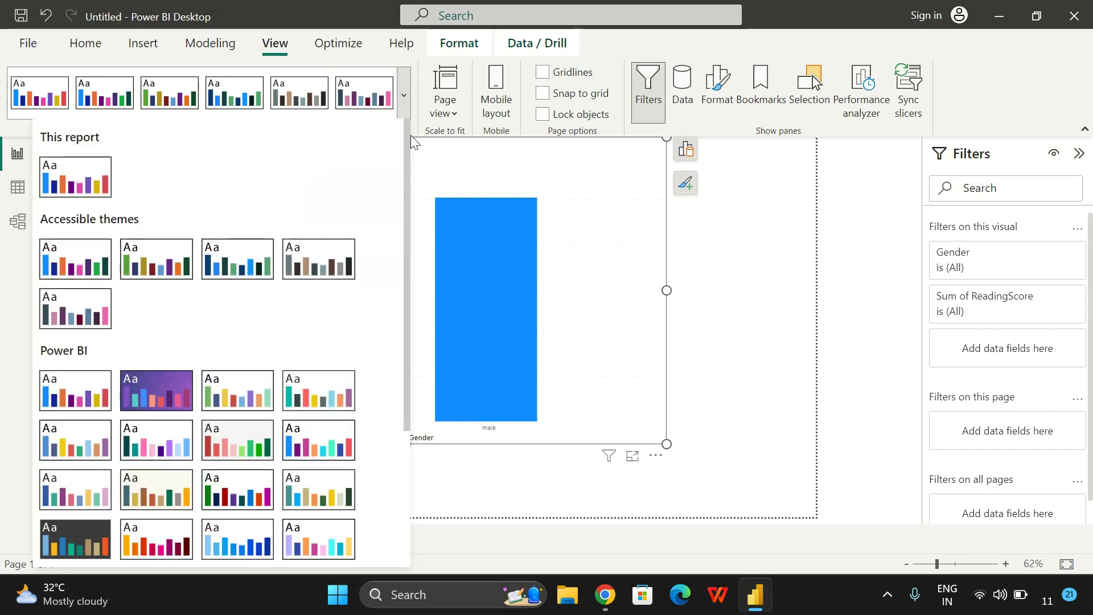
pyautogui.moveTo(408, 172); pyautogui.dragTo(391, 327)
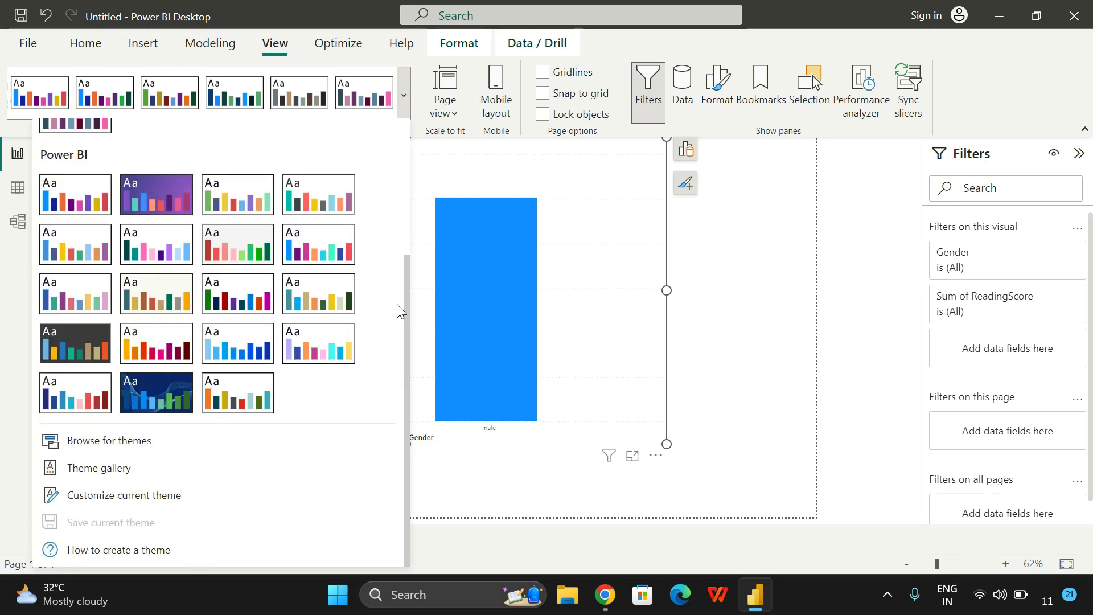
pyautogui.scroll(10, 397, 308)
pyautogui.click(400, 106)
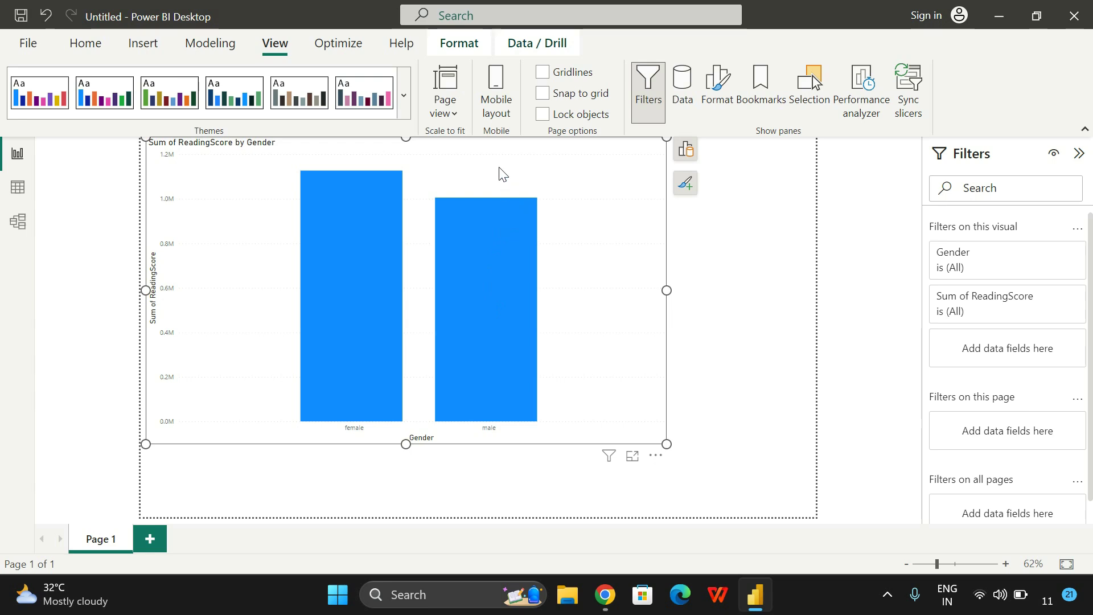
pyautogui.click(497, 91)
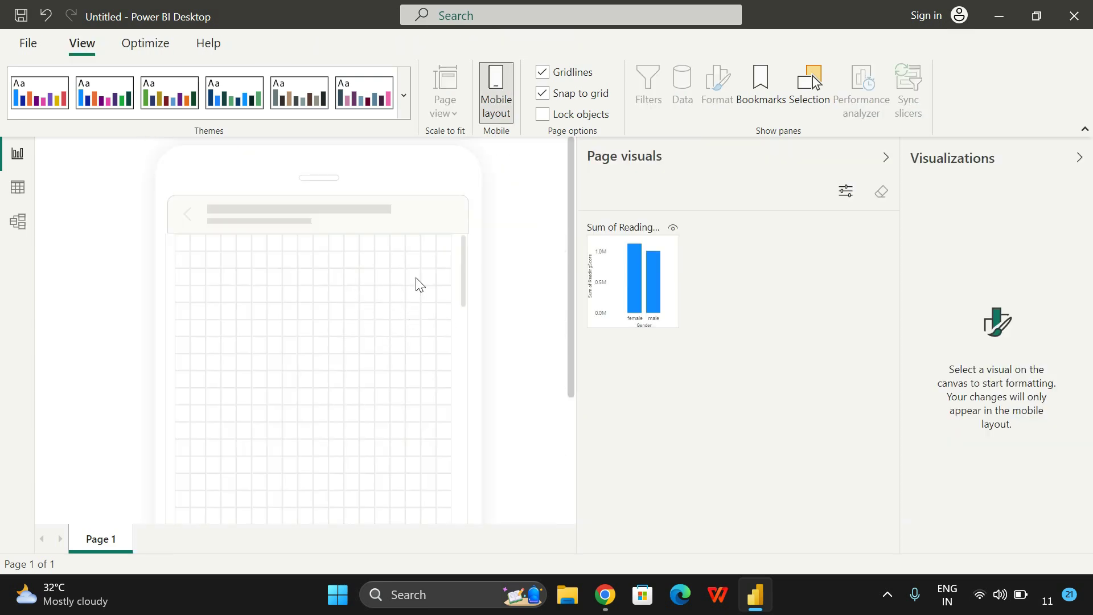
pyautogui.click(483, 102)
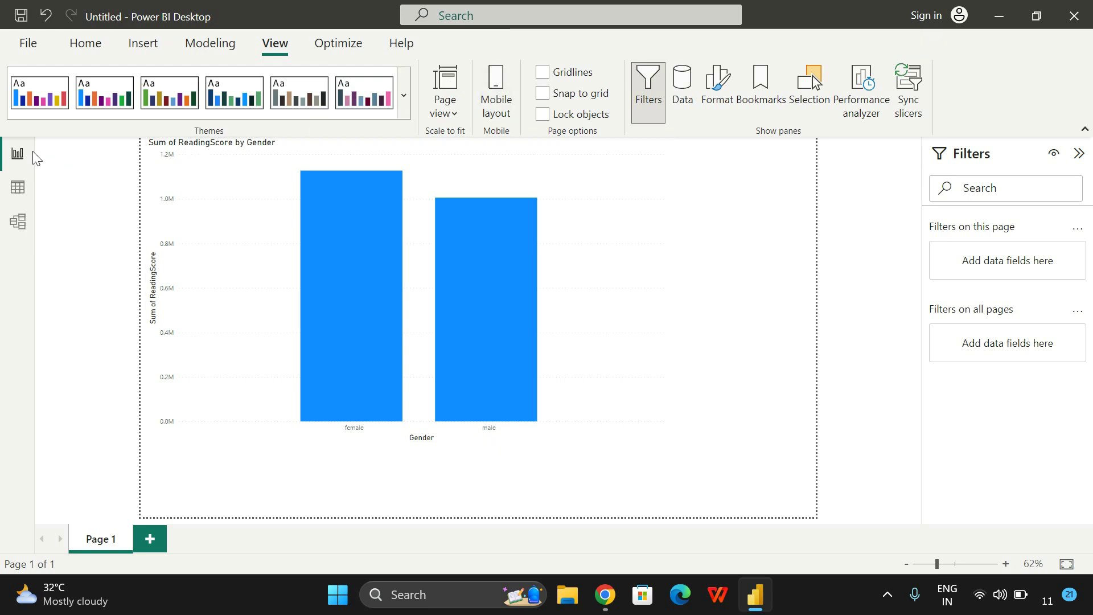
# - Save the report to the Desktop as a Power BI file (*.pbix) named demo
pyautogui.click(23, 49)
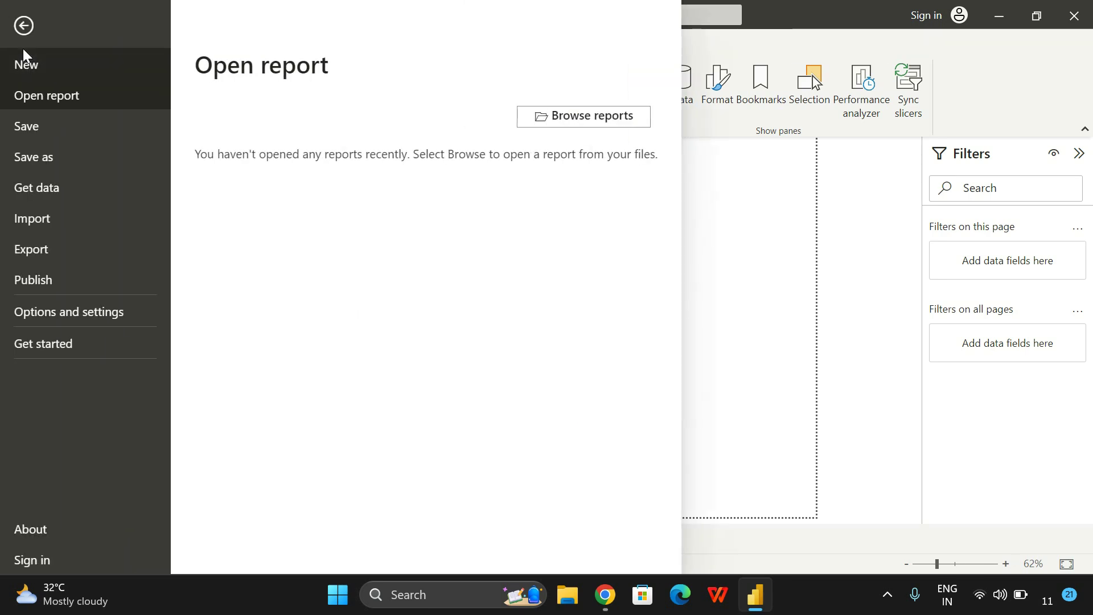
pyautogui.click(59, 134)
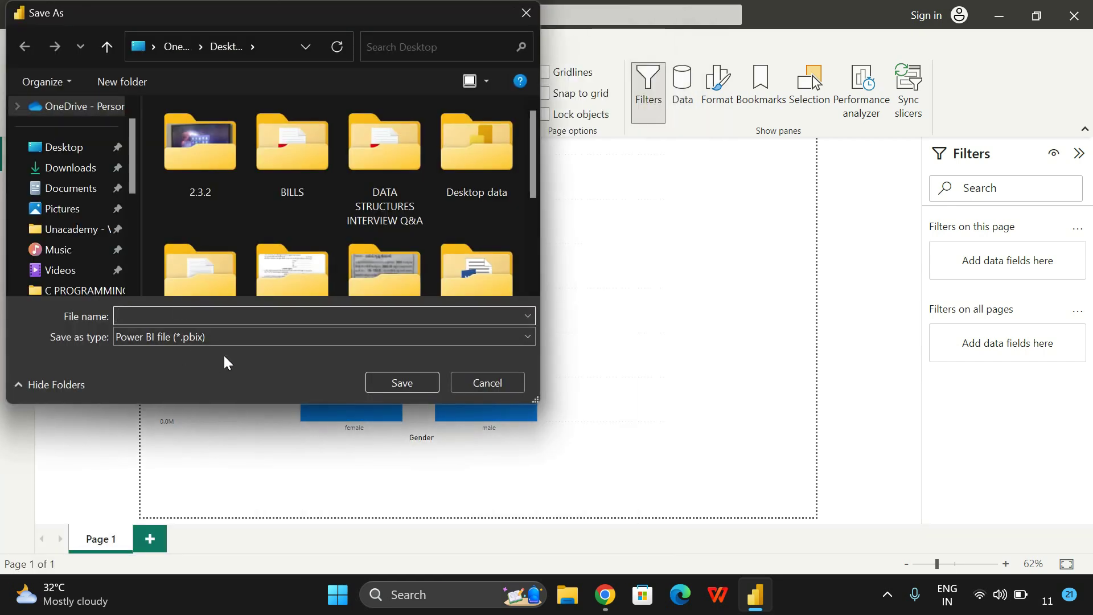
pyautogui.click(213, 315)
pyautogui.write('de')
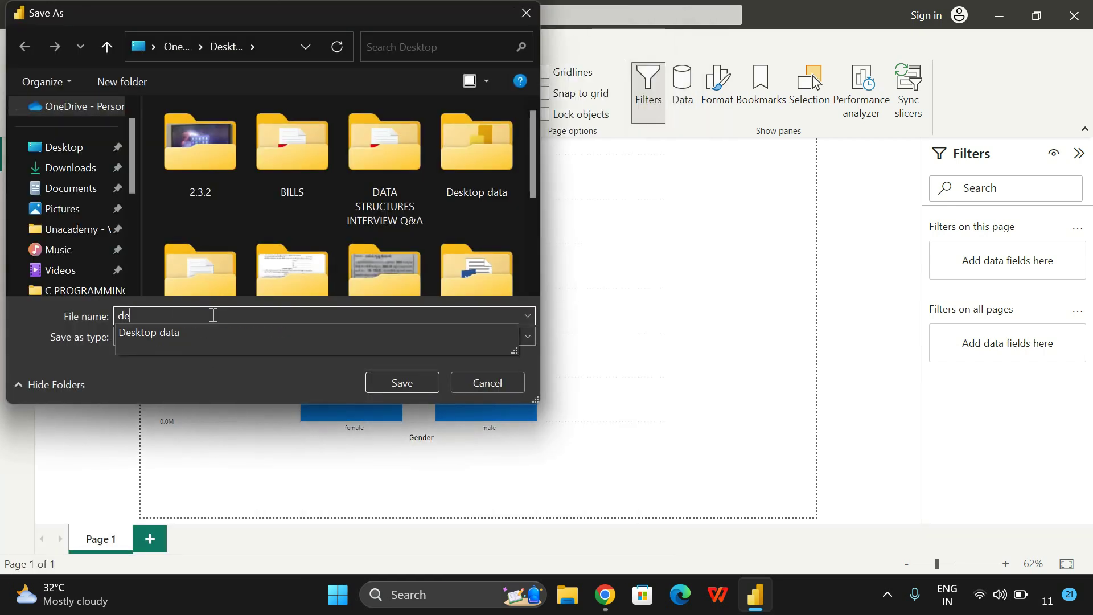
pyautogui.write('mo')
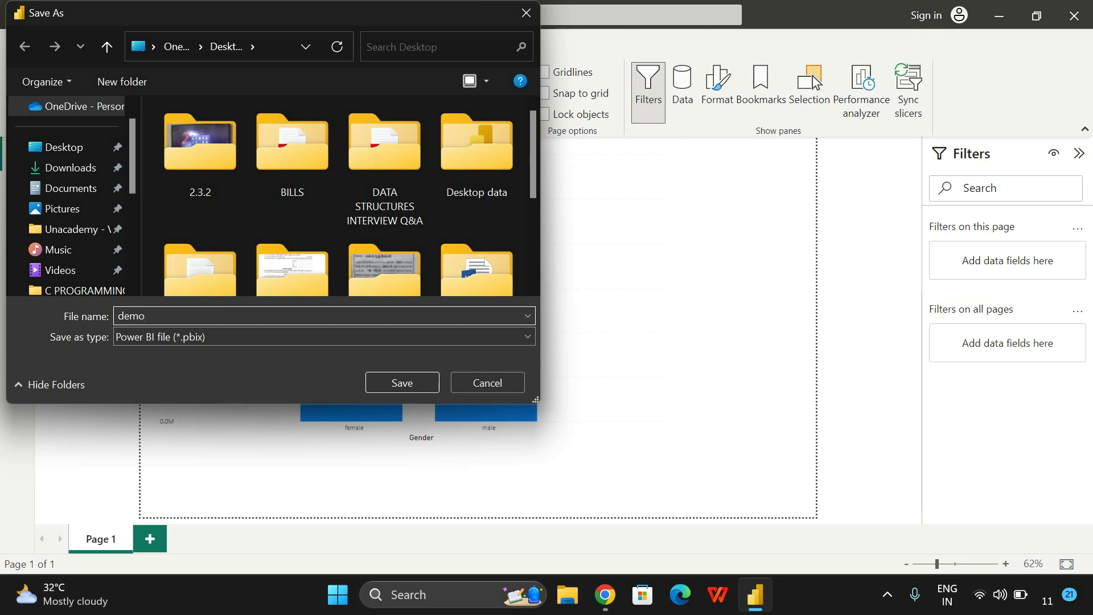
pyautogui.press('Return')
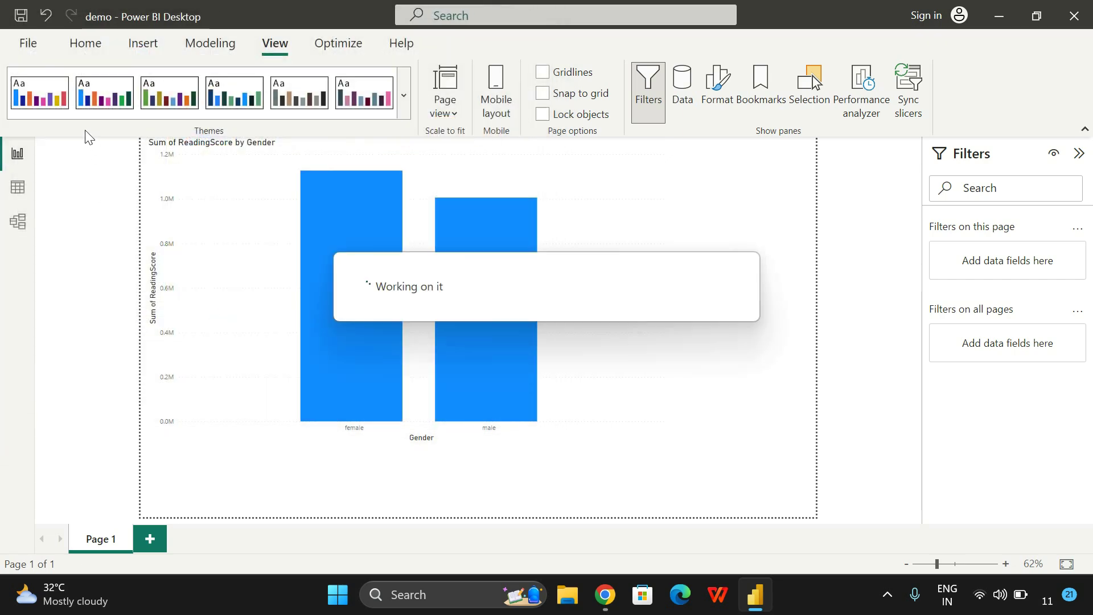
# - Check the file types offered for saving a copy of the report, and return to the Home commands without saving a copy
pyautogui.click(28, 43)
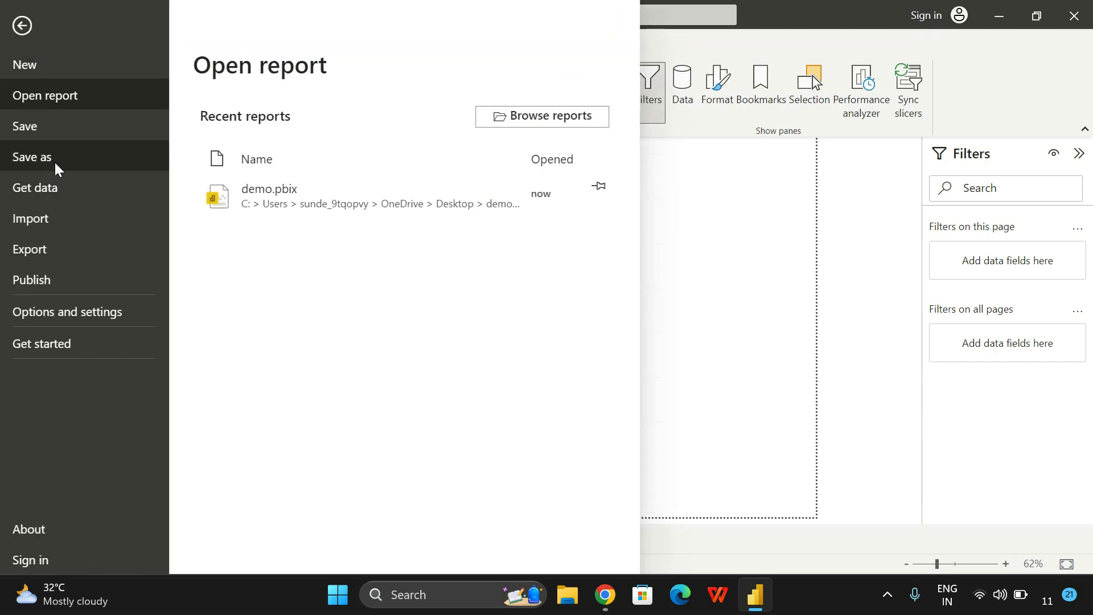
pyautogui.click(54, 164)
pyautogui.click(174, 336)
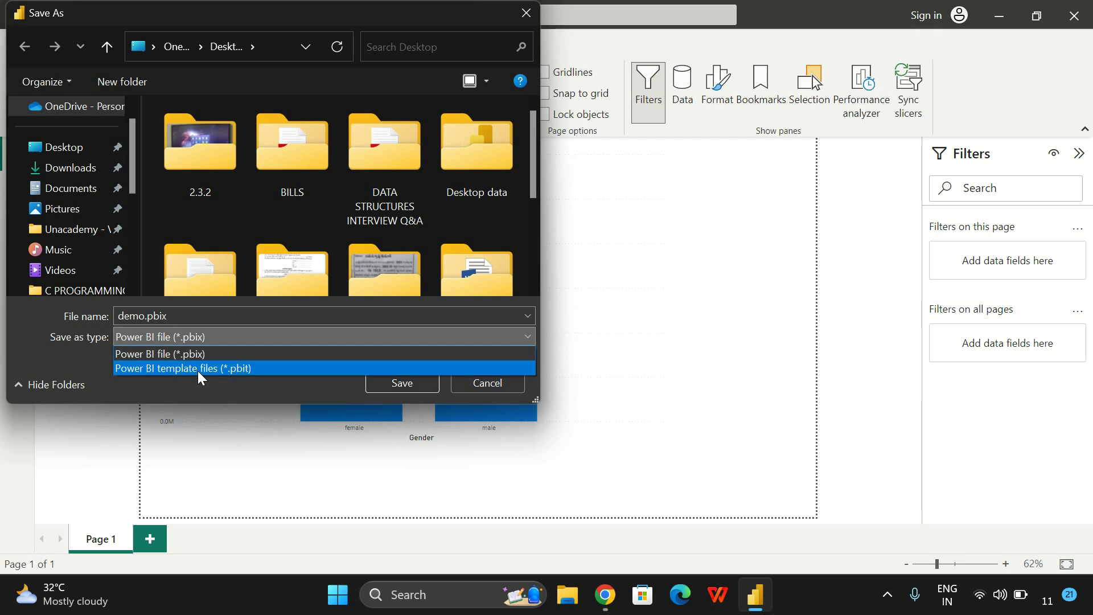
pyautogui.click(211, 382)
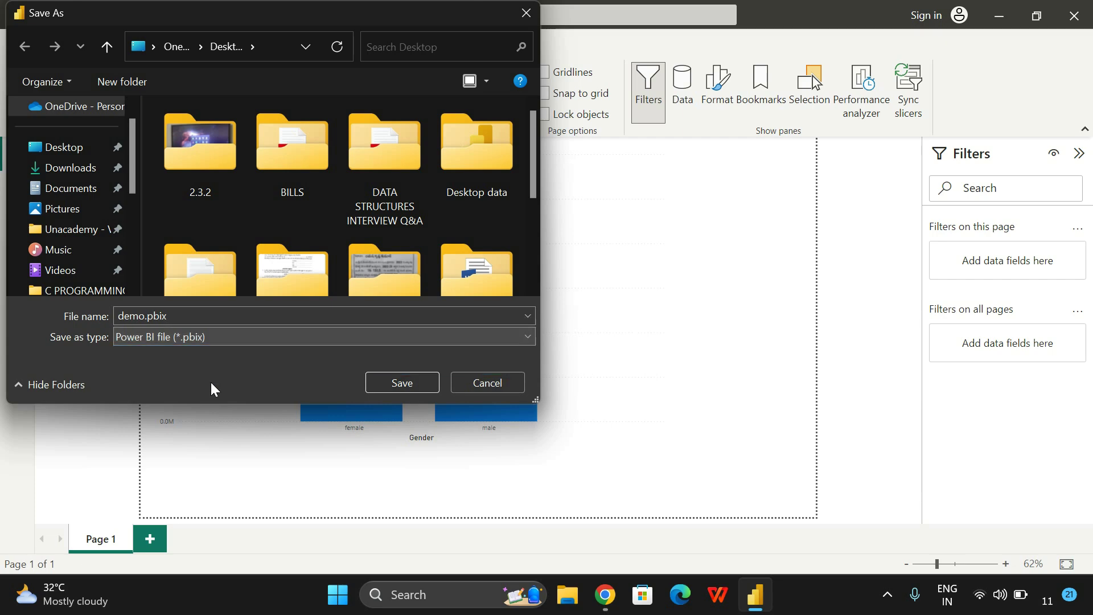
pyautogui.click(471, 381)
pyautogui.click(34, 40)
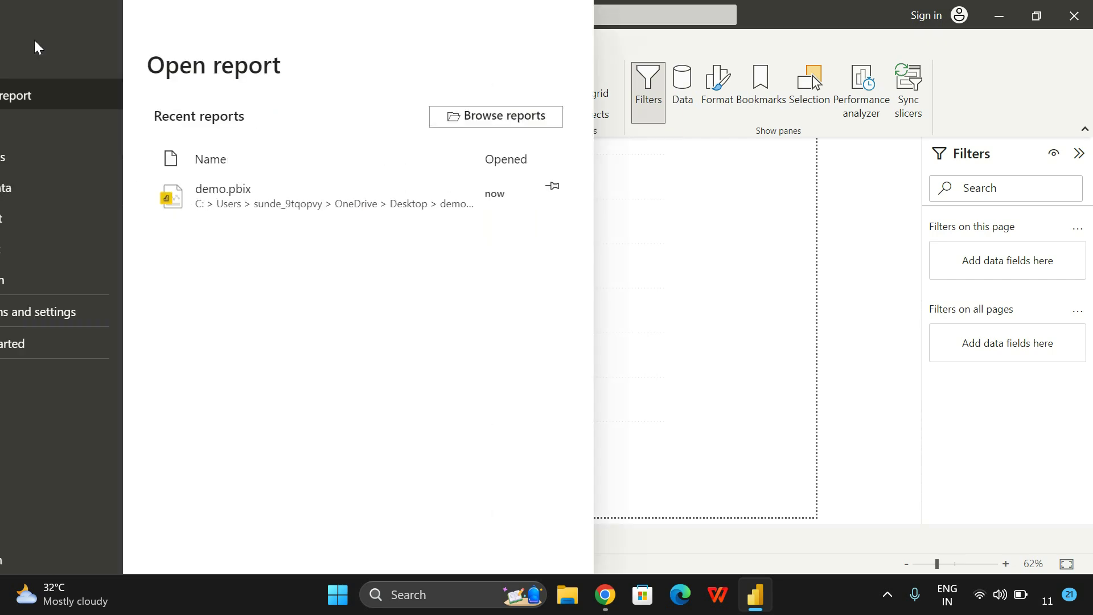
pyautogui.click(719, 262)
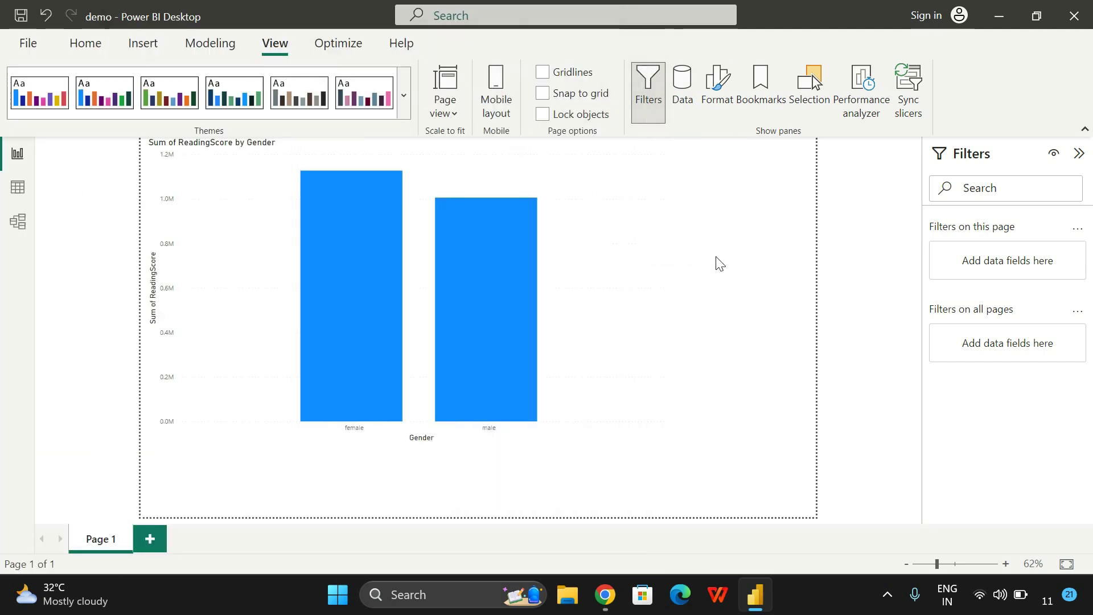
pyautogui.click(82, 45)
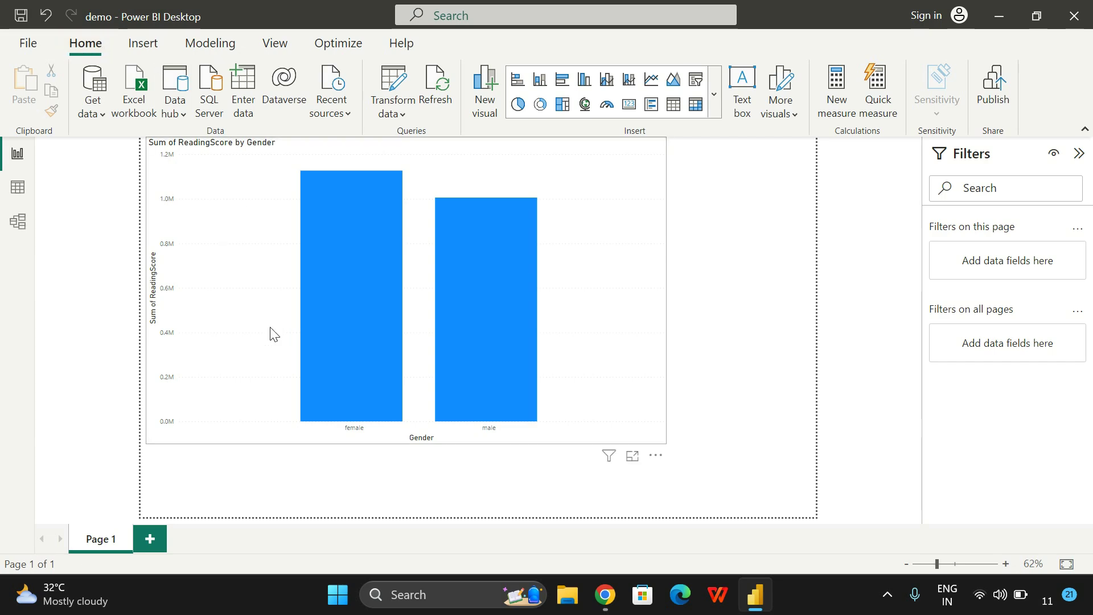
# - Switch to Chrome and review the description of the Students Exam Scores: Extended Dataset on Kaggle
pyautogui.click(612, 596)
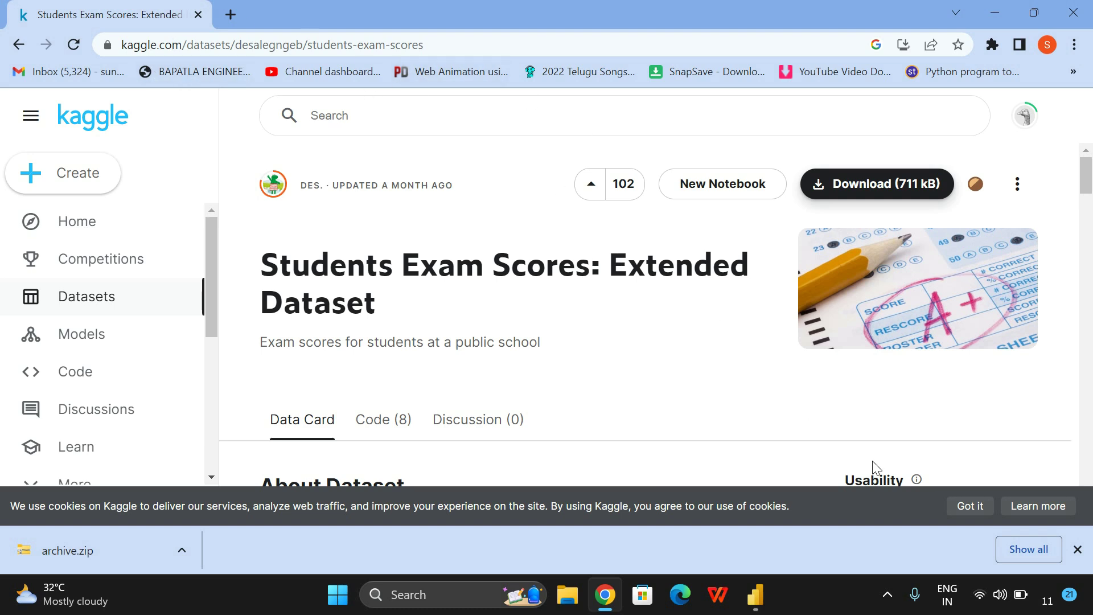
pyautogui.scroll(-2, 724, 430)
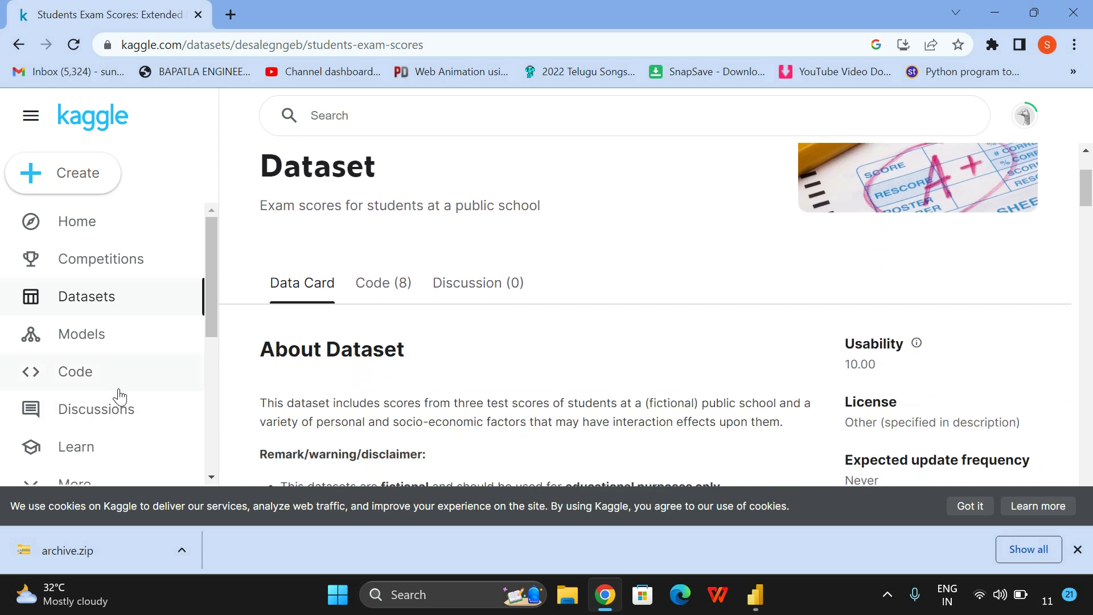
pyautogui.scroll(2, 450, 392)
pyautogui.scroll(-5, 453, 397)
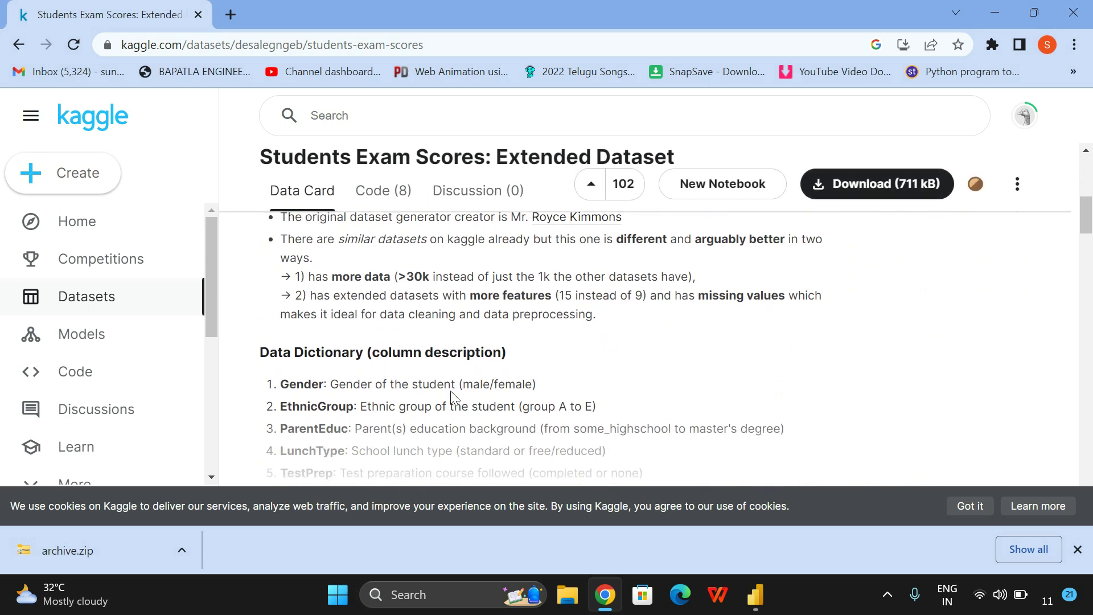
pyautogui.scroll(7, 451, 401)
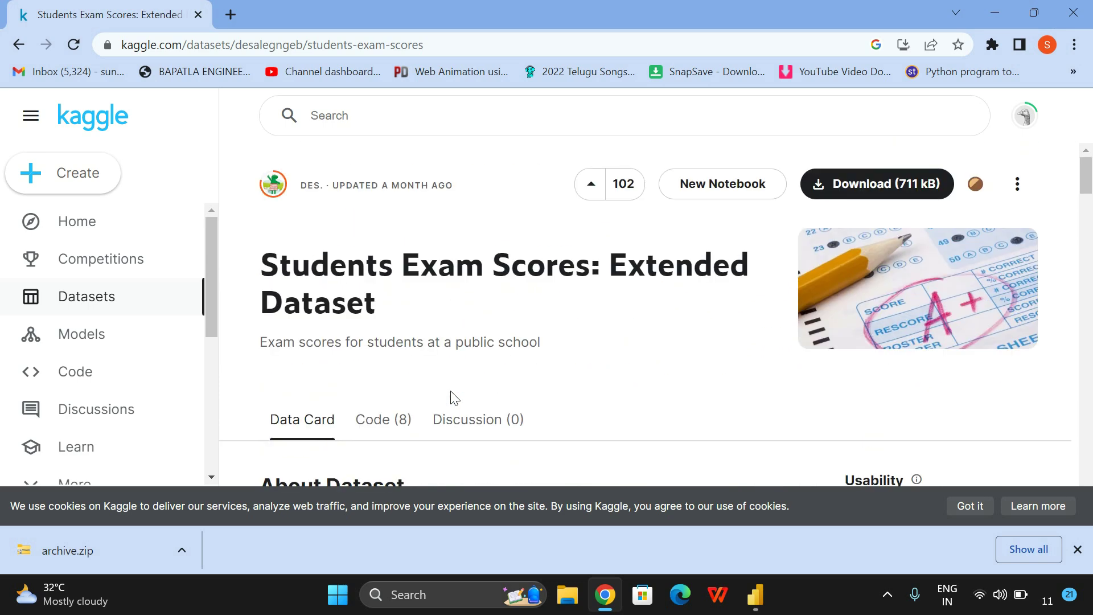
# - View Kaggle's general Datasets page and switch back to the demo report in Power BI Desktop
pyautogui.click(80, 303)
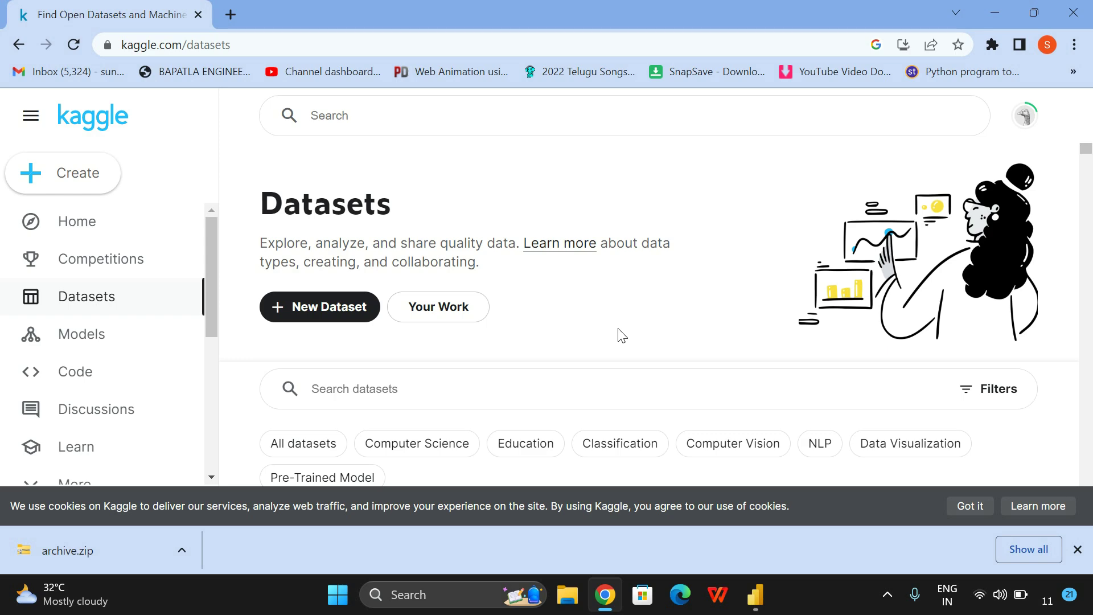
pyautogui.moveTo(619, 603)
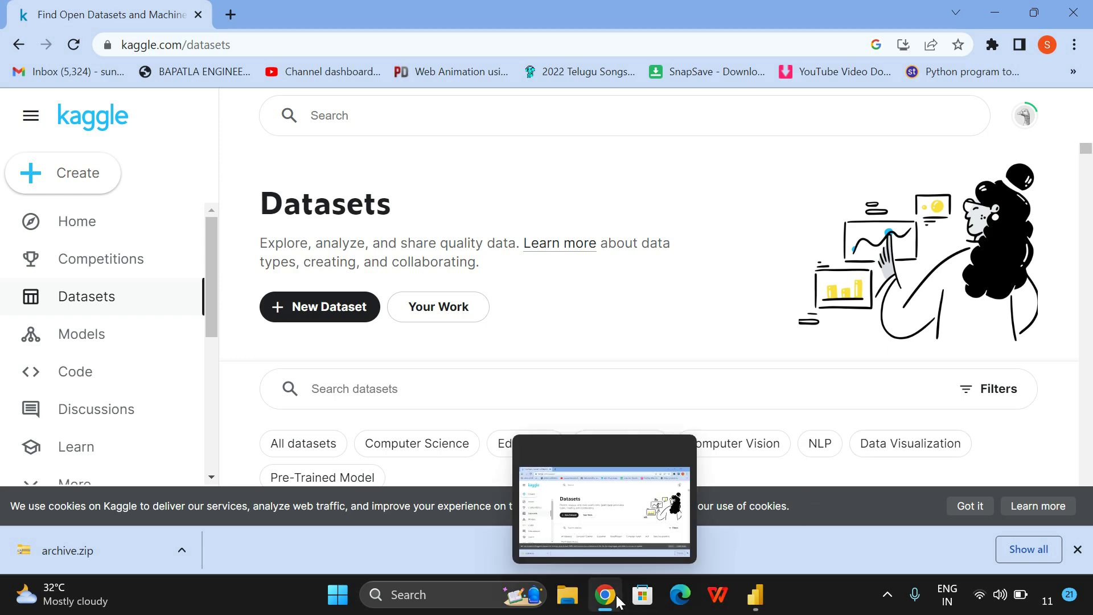
pyautogui.click(755, 594)
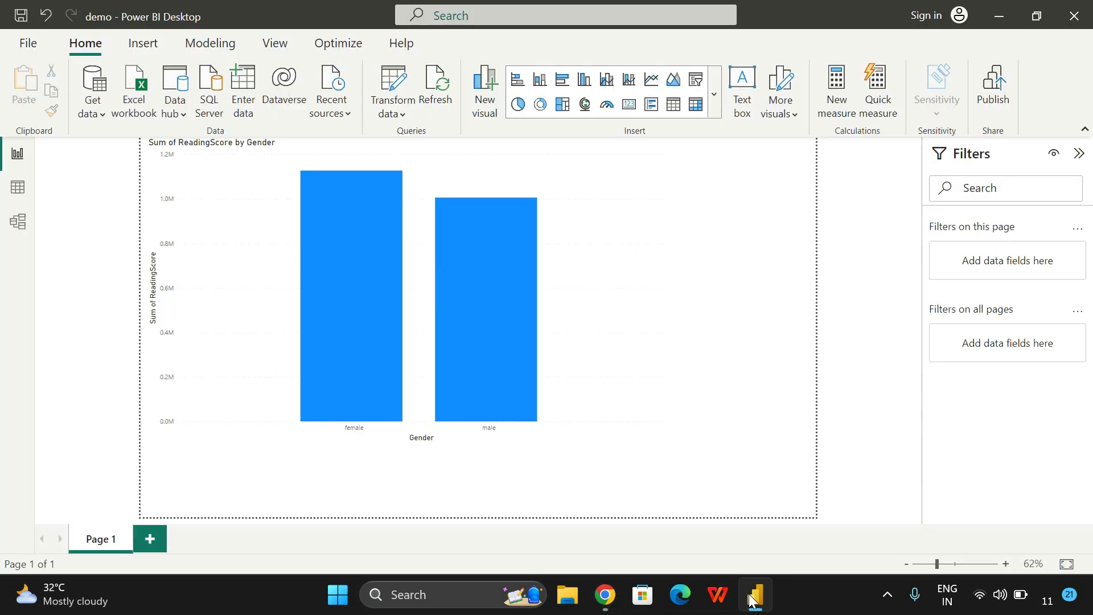